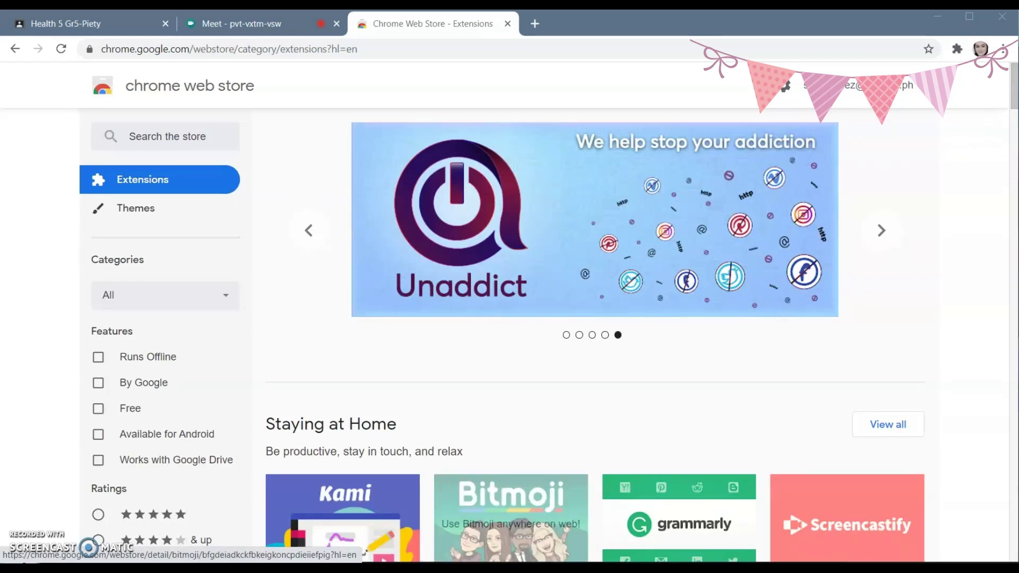
Step: Search the Chrome Web Store for 'visual effects' and open the Visual Effects for Google Meet page
click(502, 546)
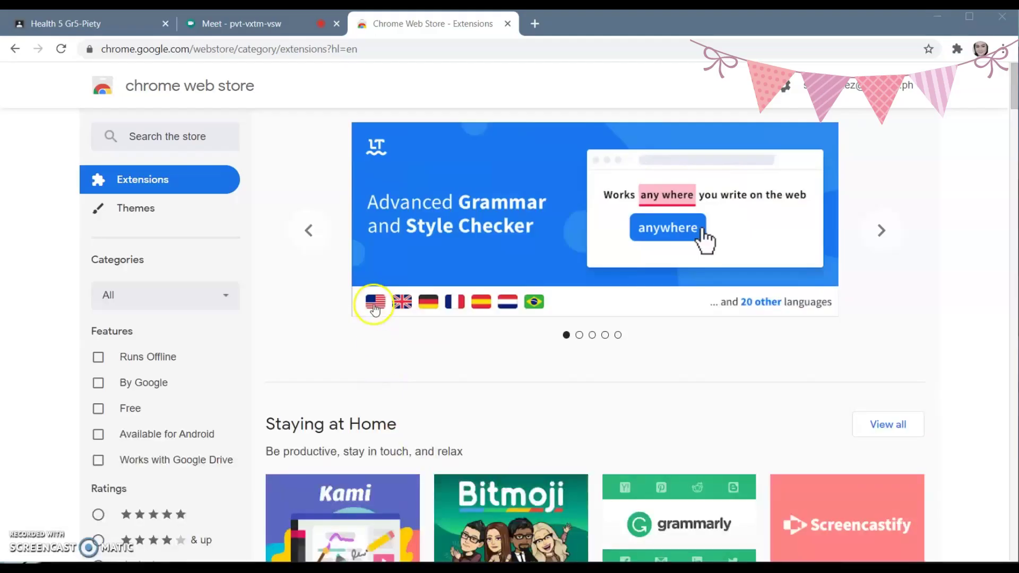
click(195, 137)
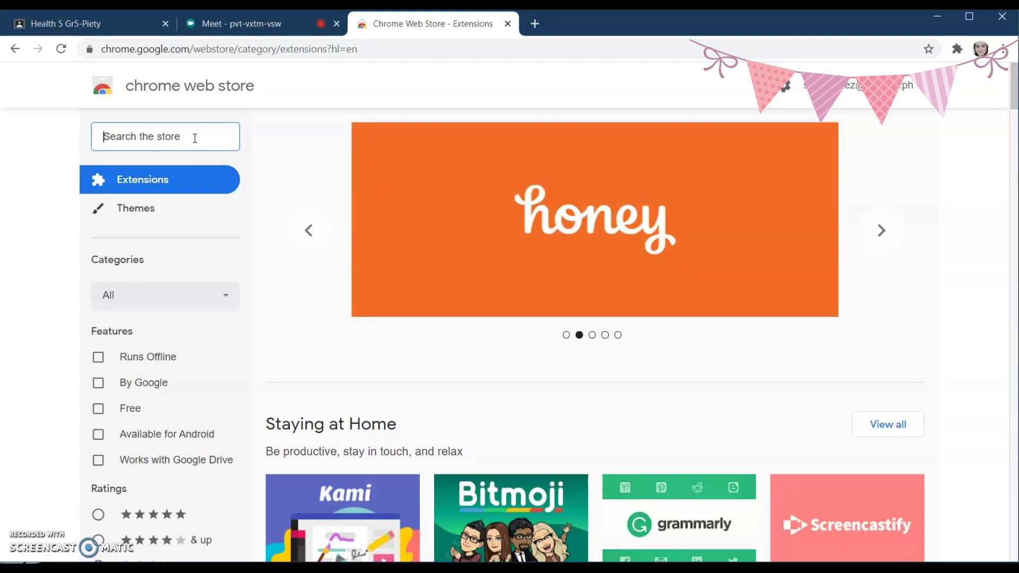
text(visual effects)
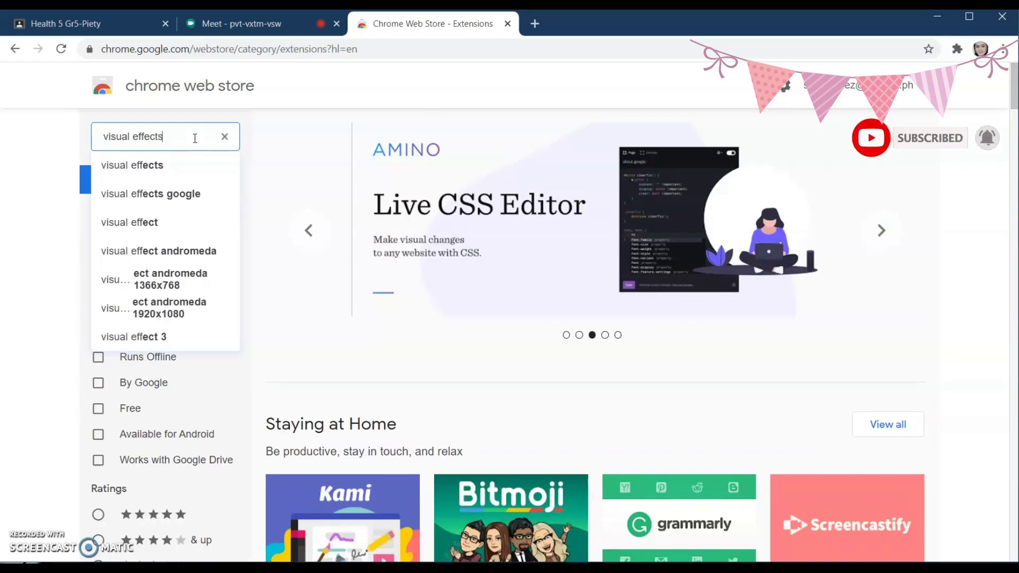
key(Return)
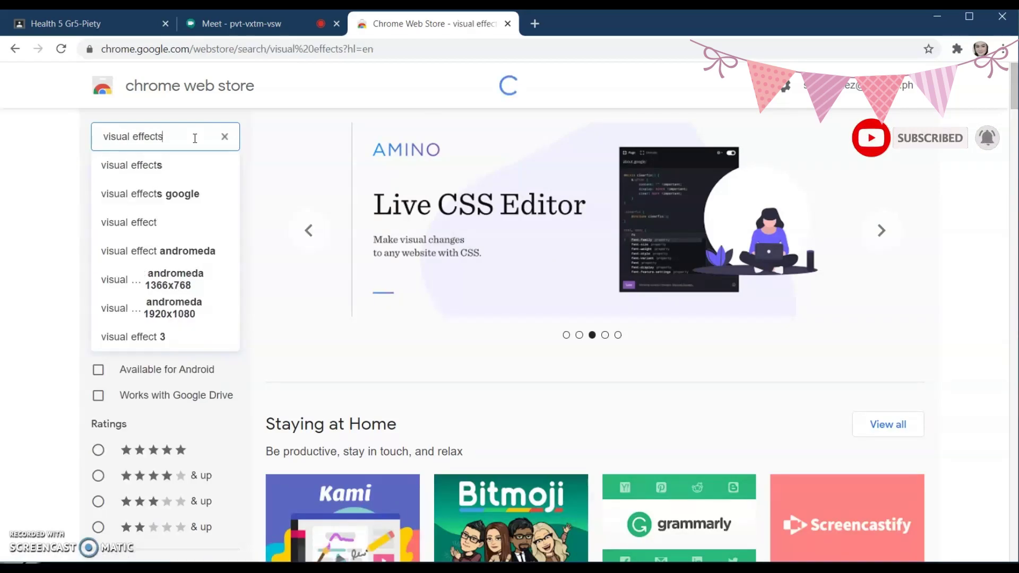
click(165, 165)
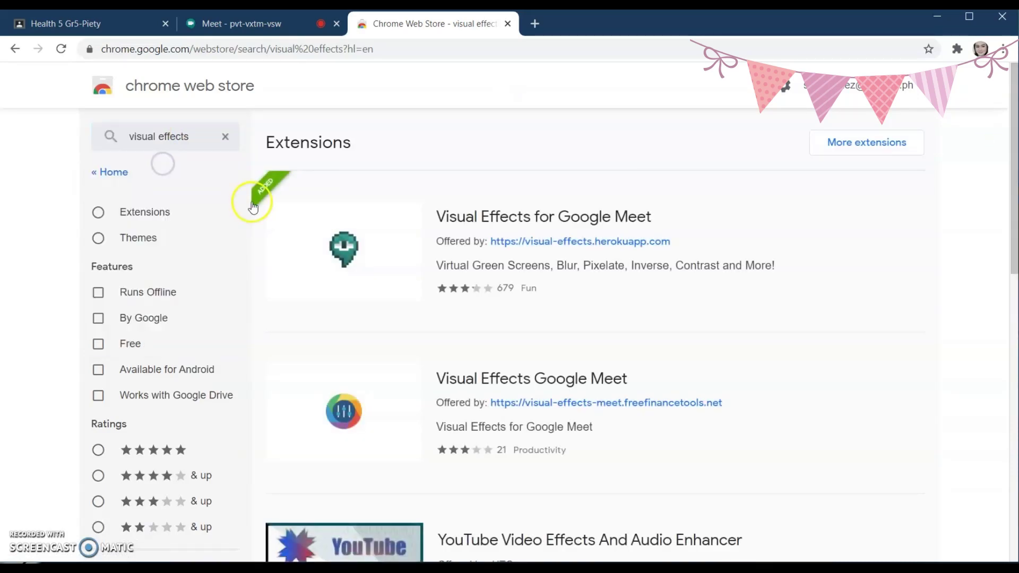
click(386, 245)
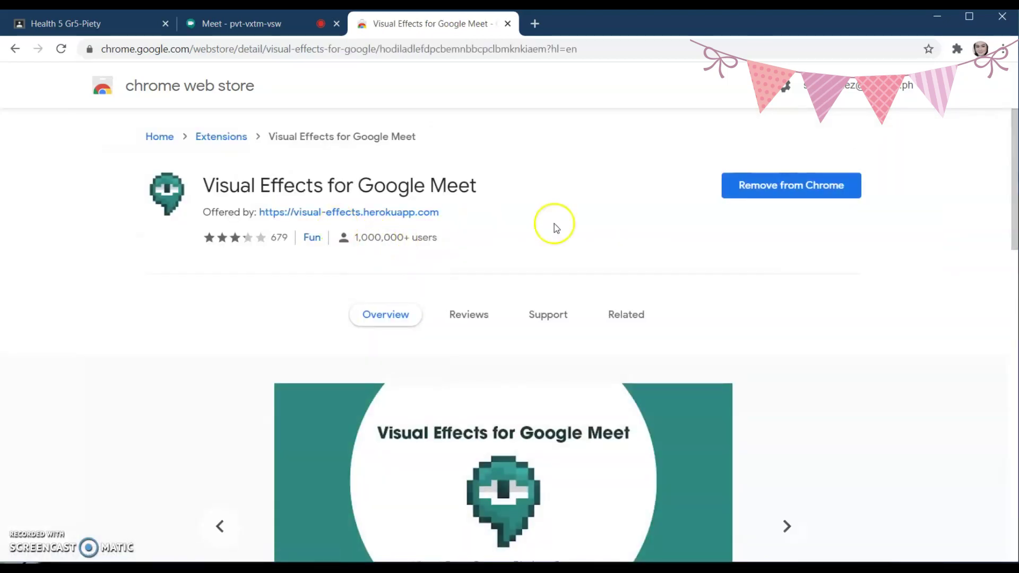
Step: Remove Visual Effects for Google Meet from Chrome, add it back, and return to the Meet tab
click(790, 196)
click(846, 151)
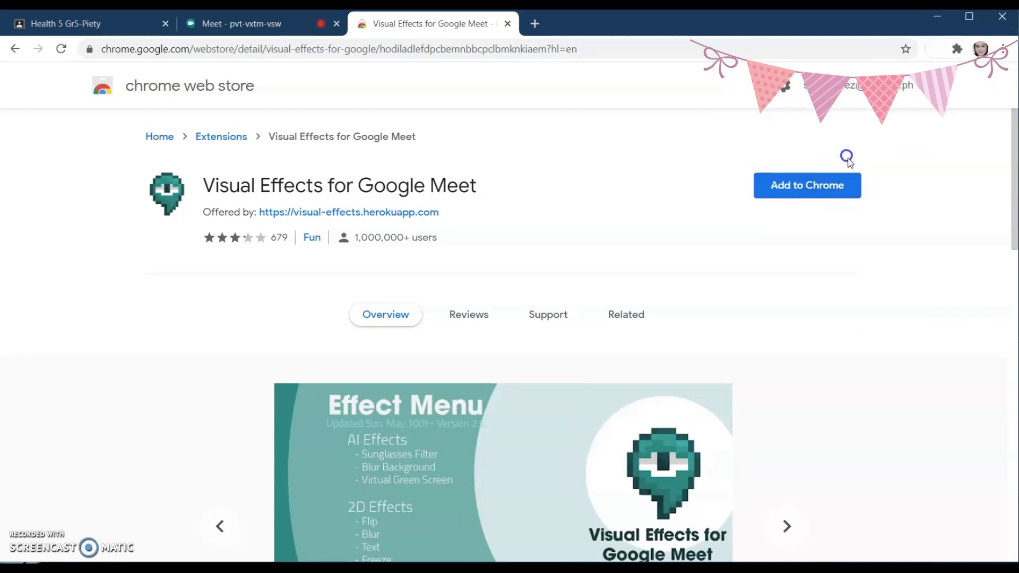
click(807, 188)
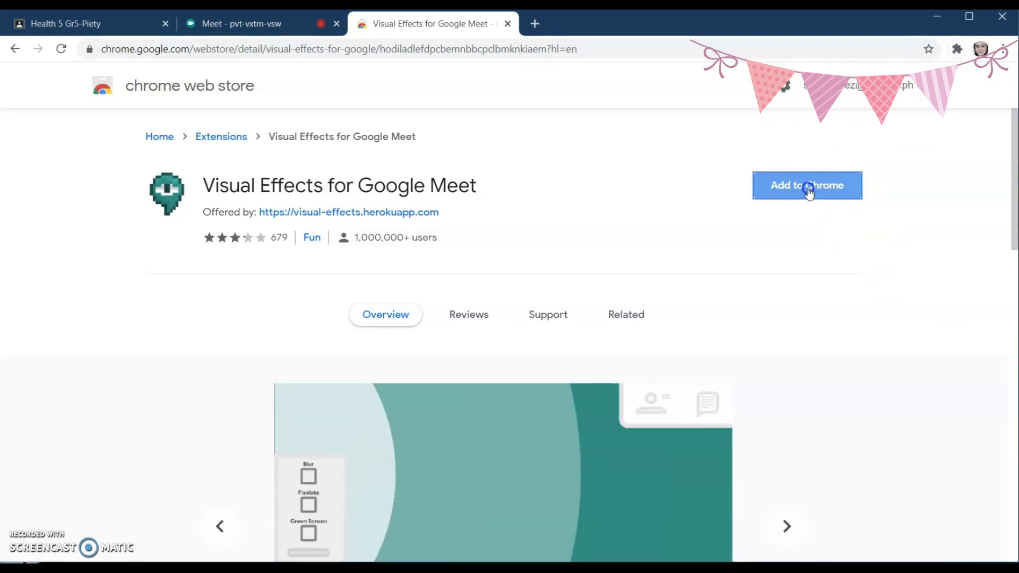
click(543, 186)
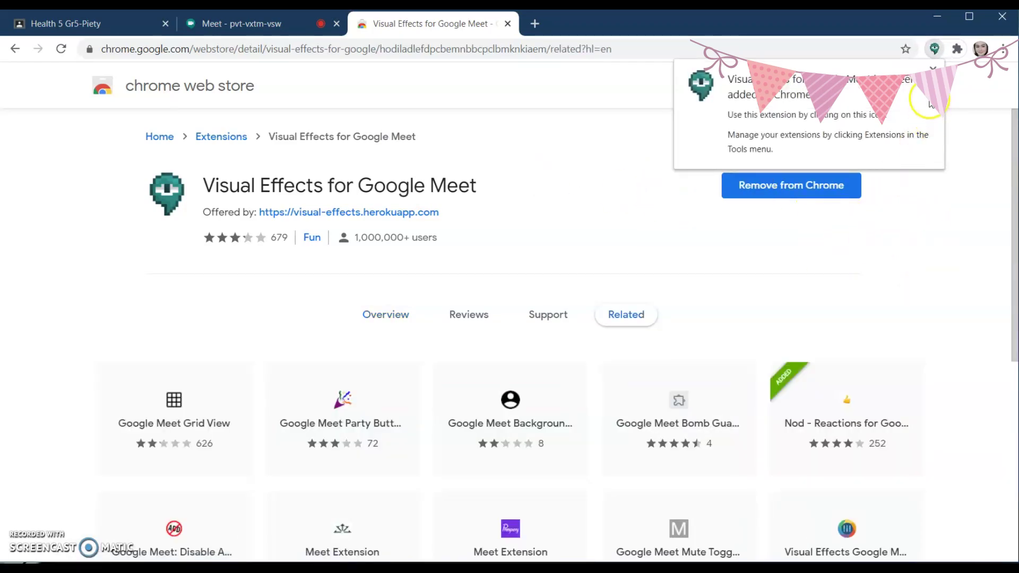
click(682, 240)
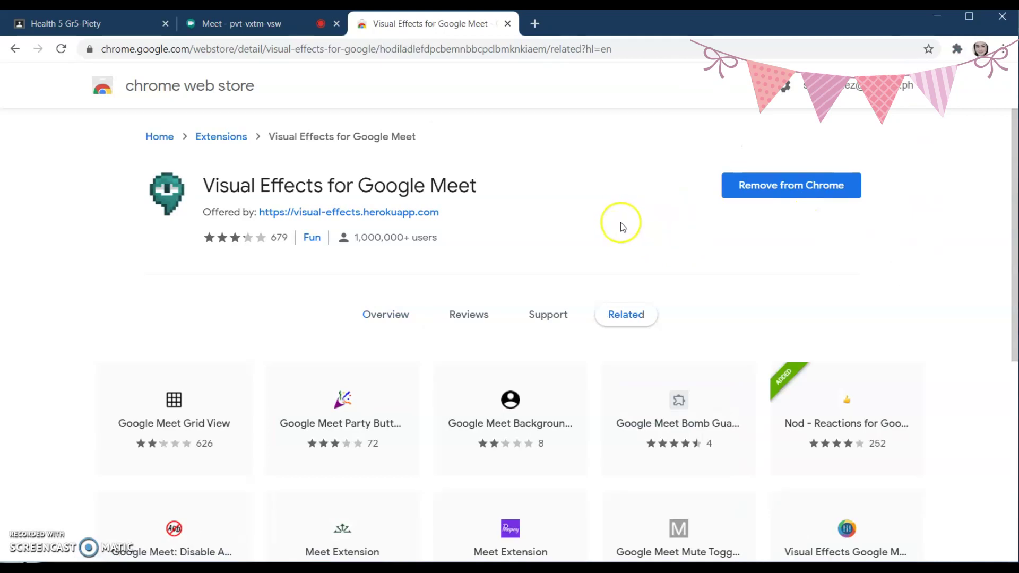
click(252, 23)
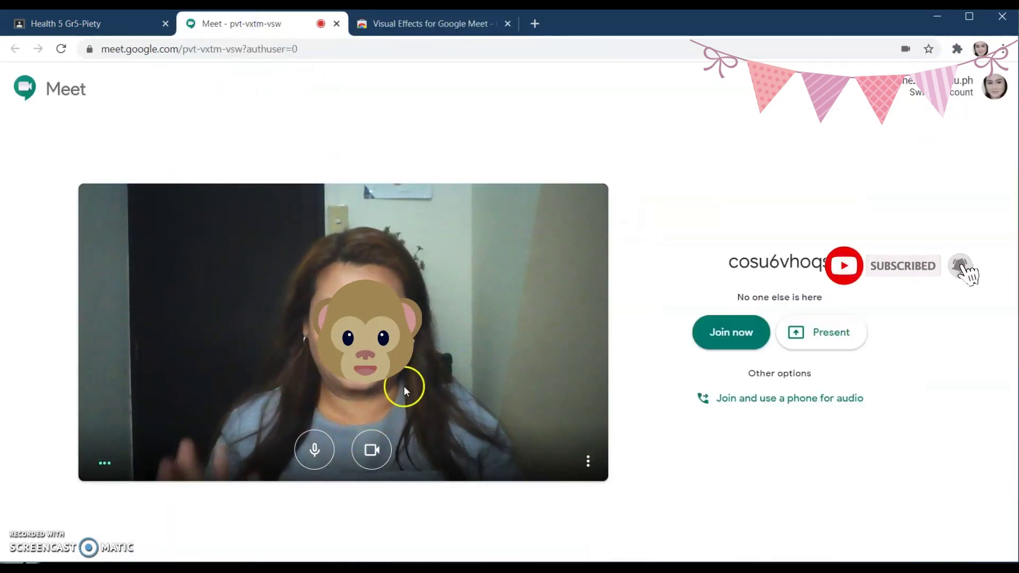
Step: Join the Meet call and close the 'Add others' sharing box
click(740, 334)
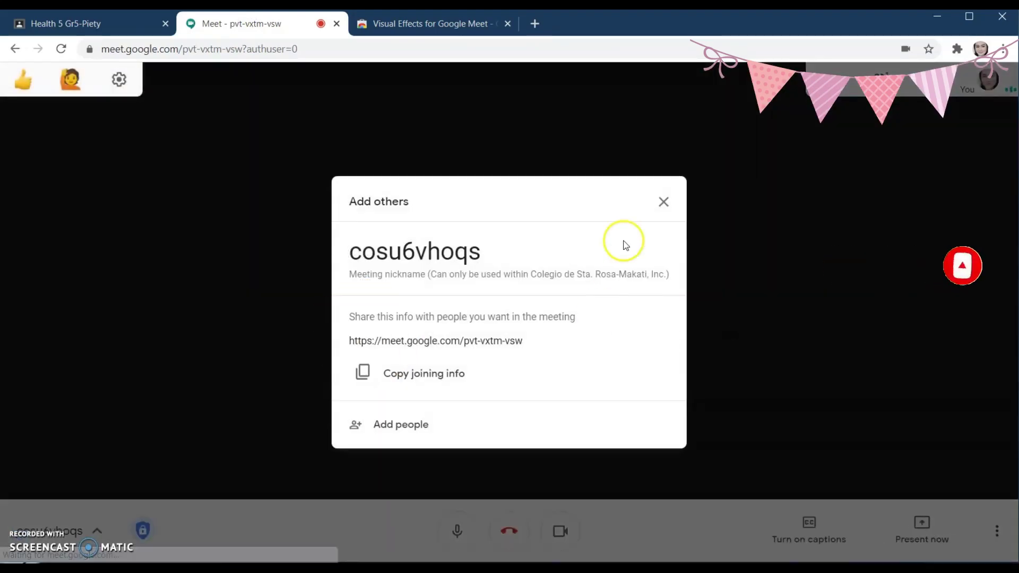
click(660, 207)
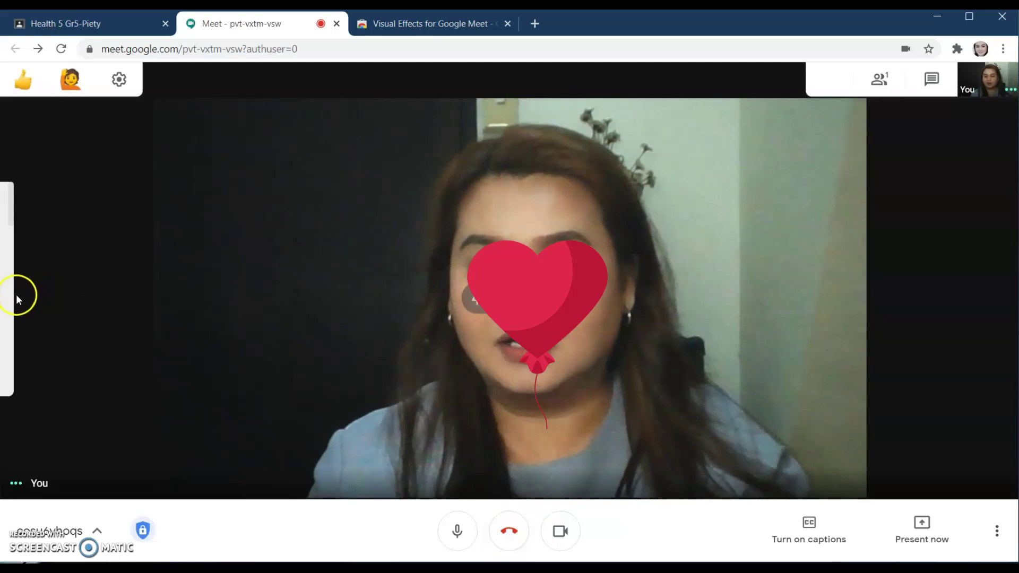
Step: Turn on Background Blur at a stronger setting, try Blur, and switch on Bubbles
mouse_move(7, 303)
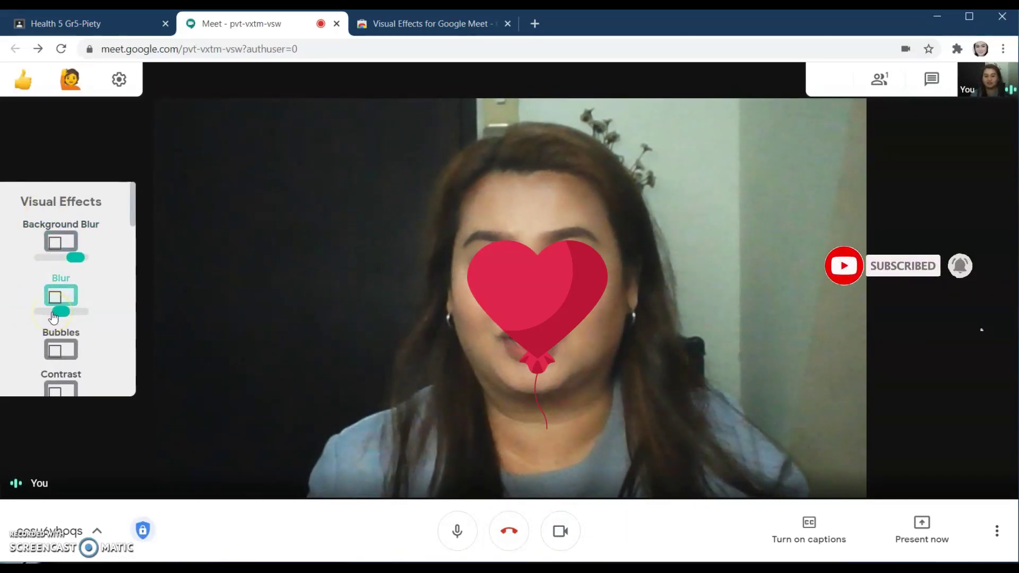
click(56, 245)
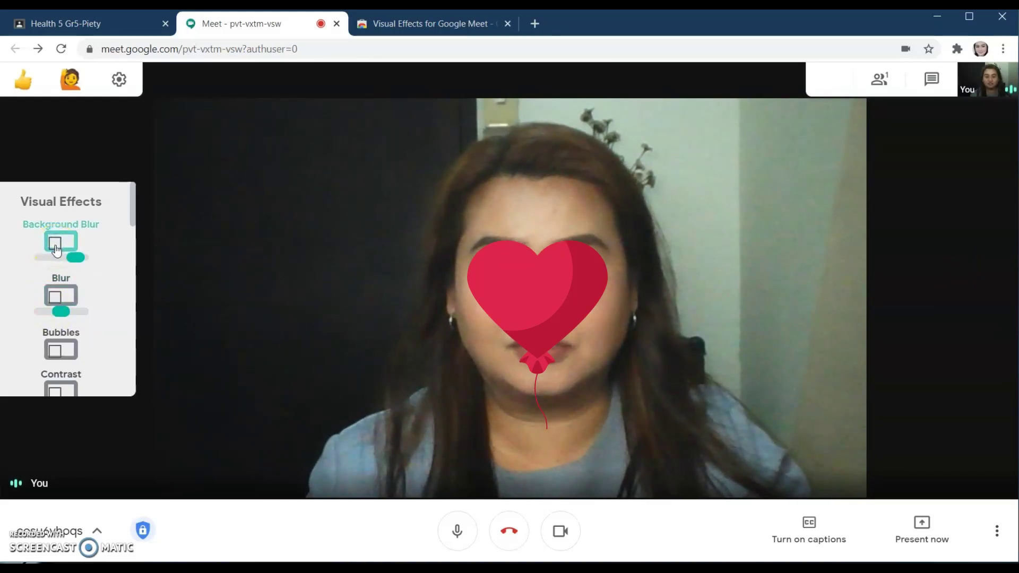
click(56, 245)
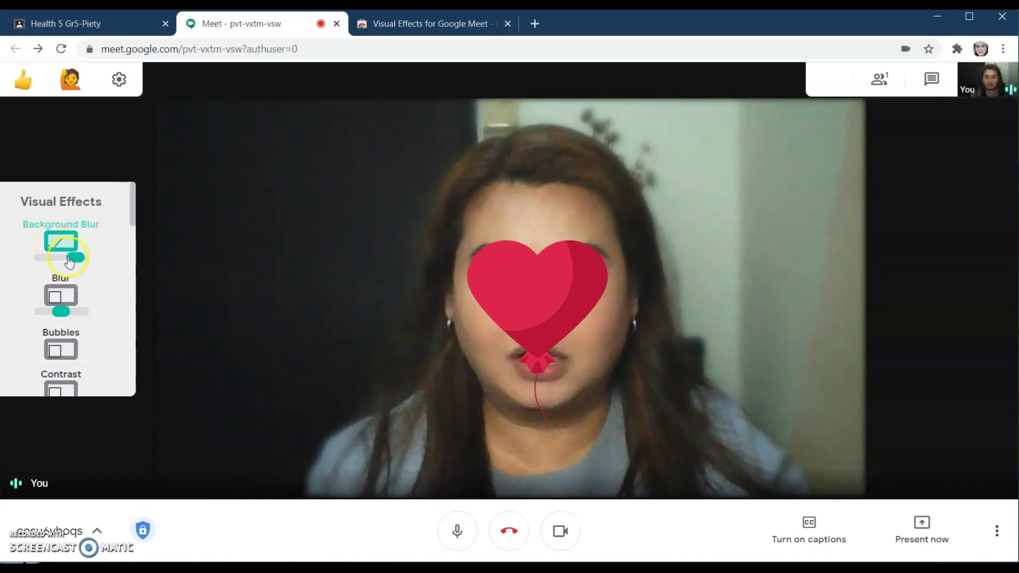
click(65, 259)
mouse_move(66, 260)
mouse_down()
mouse_move(55, 260)
mouse_move(80, 265)
mouse_up()
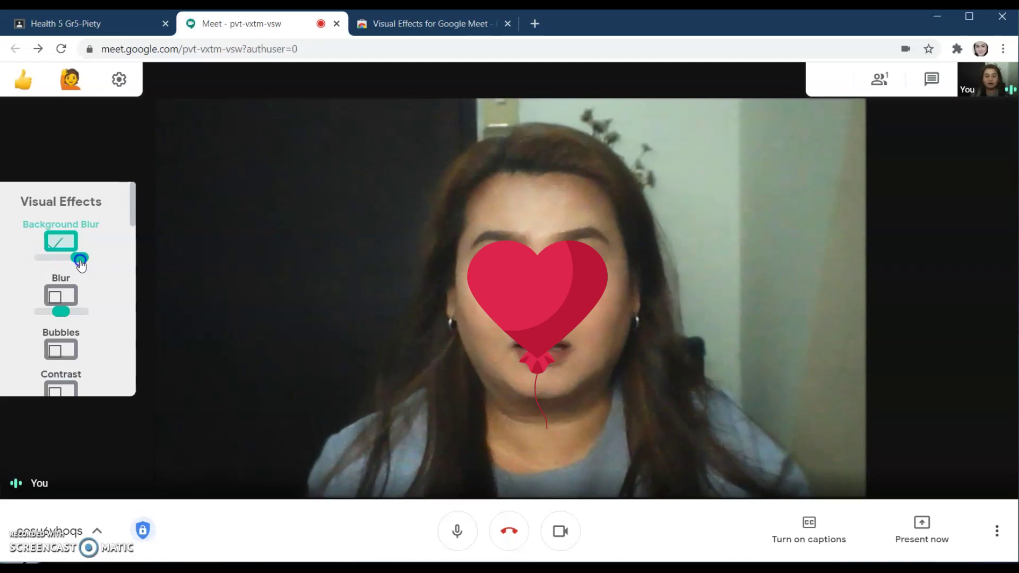
click(66, 312)
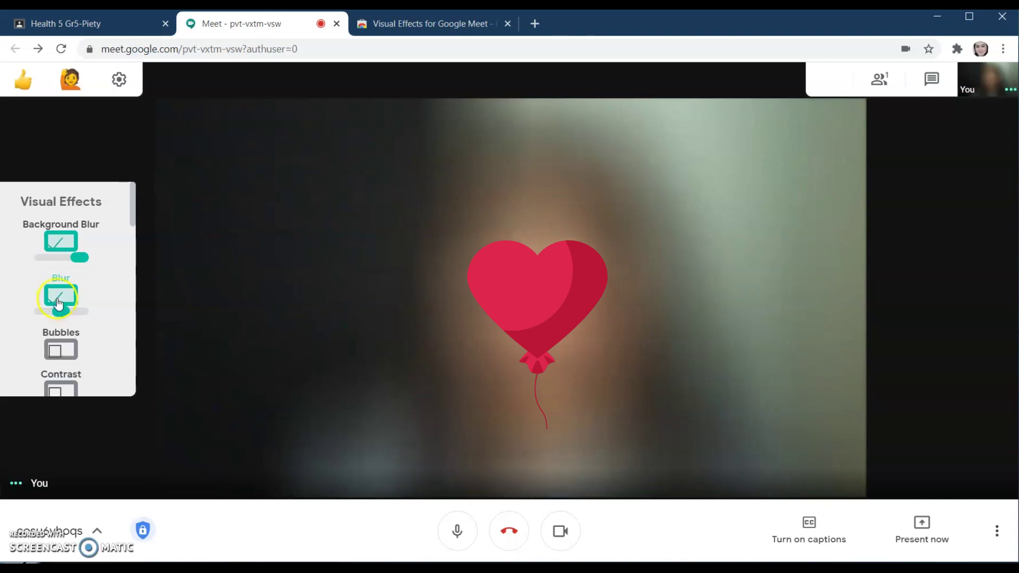
click(57, 352)
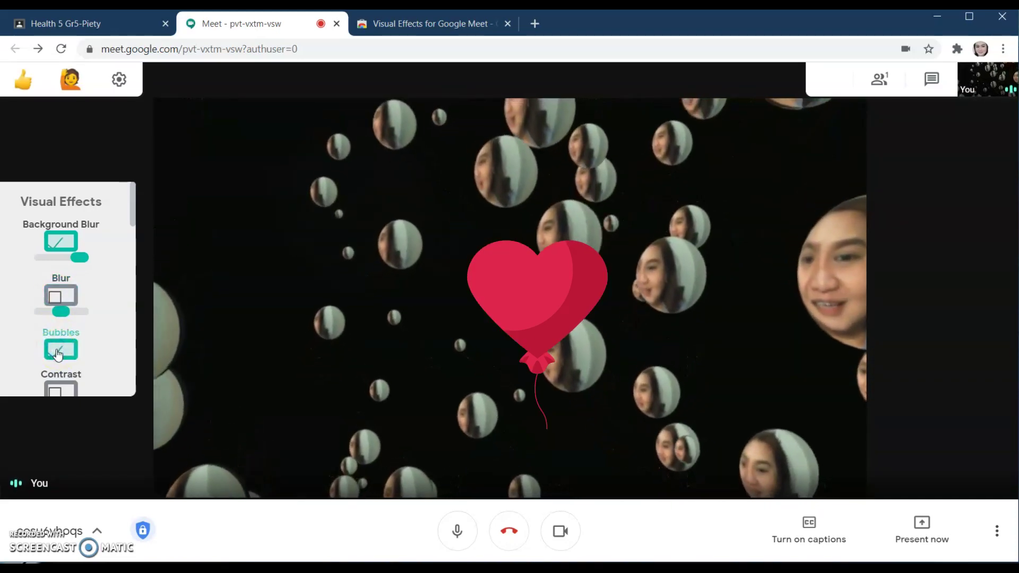
Step: Turn Bubbles off, then switch Contrast on and back off
scroll(58, 354, down, 2)
click(53, 283)
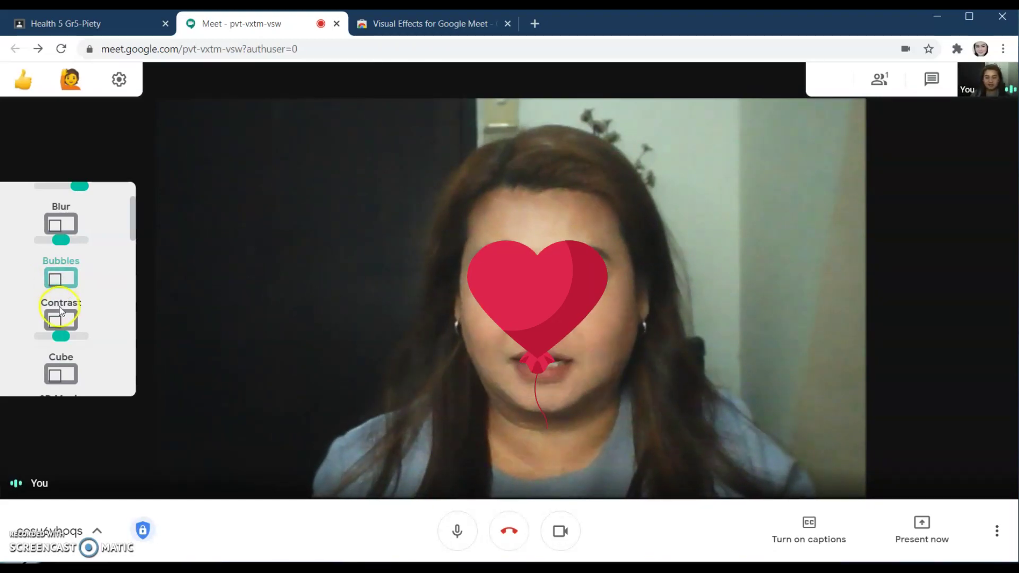
click(57, 323)
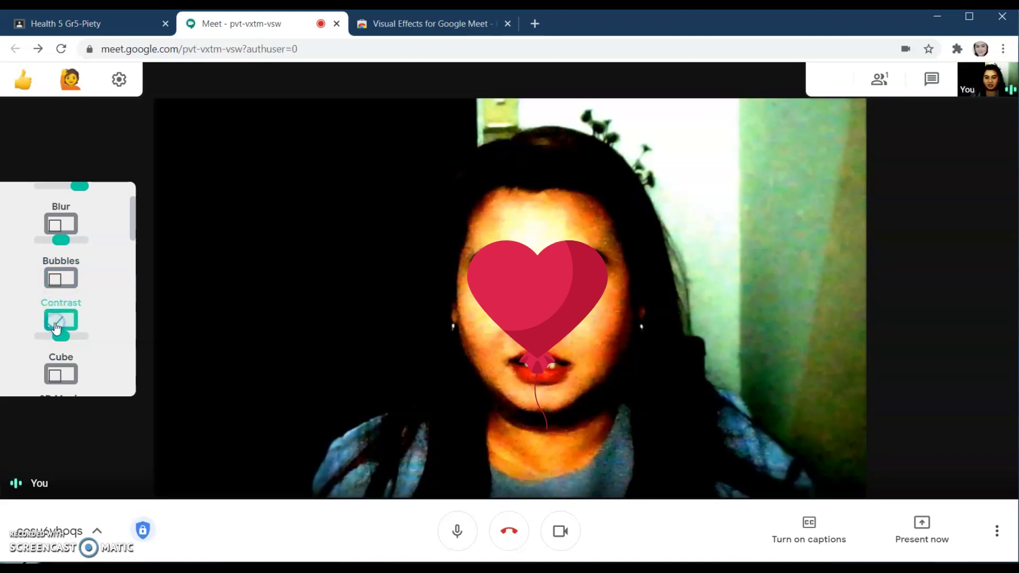
click(57, 324)
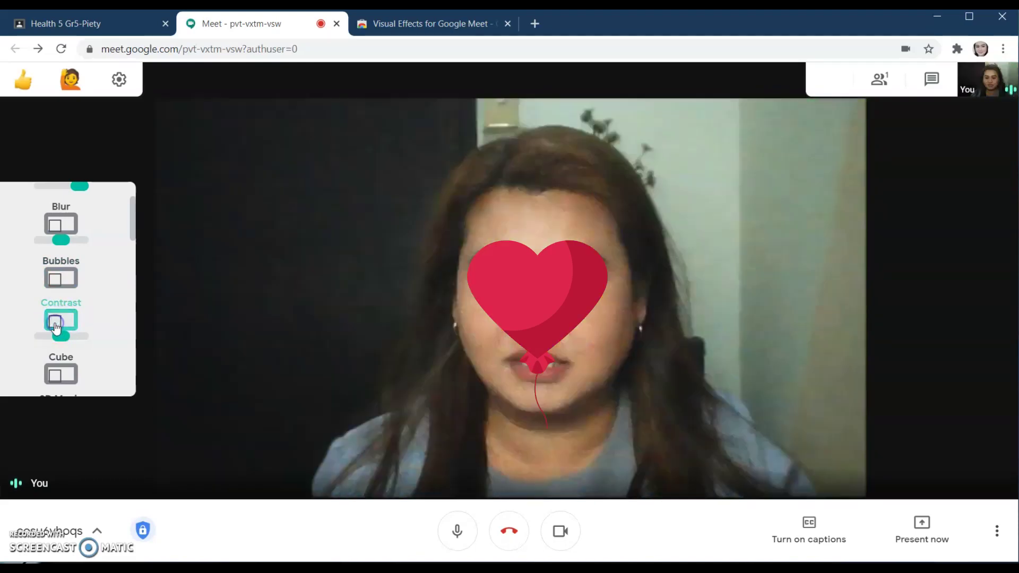
Step: Try the Cube and 3D Movie effects, then switch both off
click(55, 356)
scroll(55, 351, down, 4)
scroll(59, 228, up, 1)
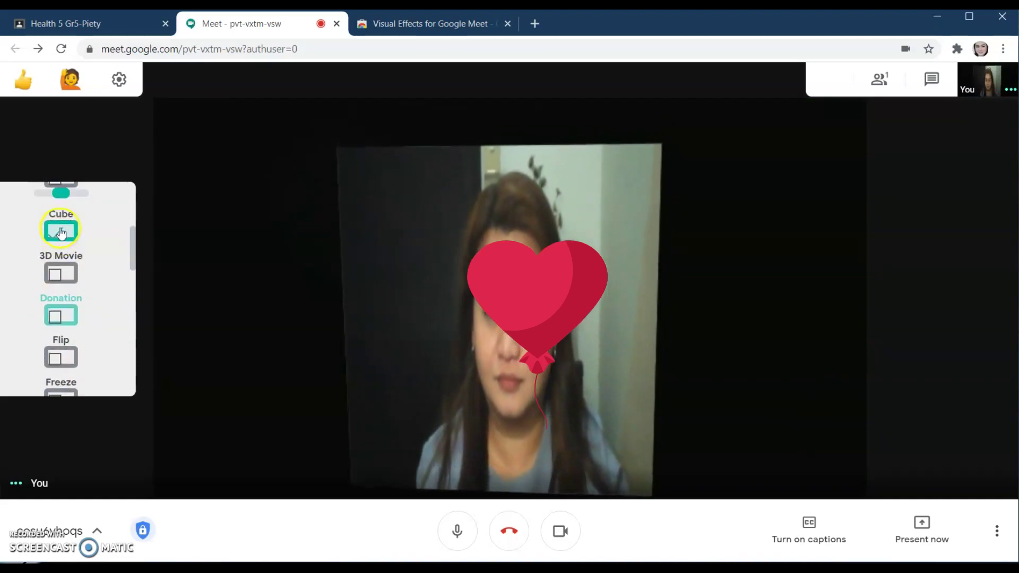
click(52, 280)
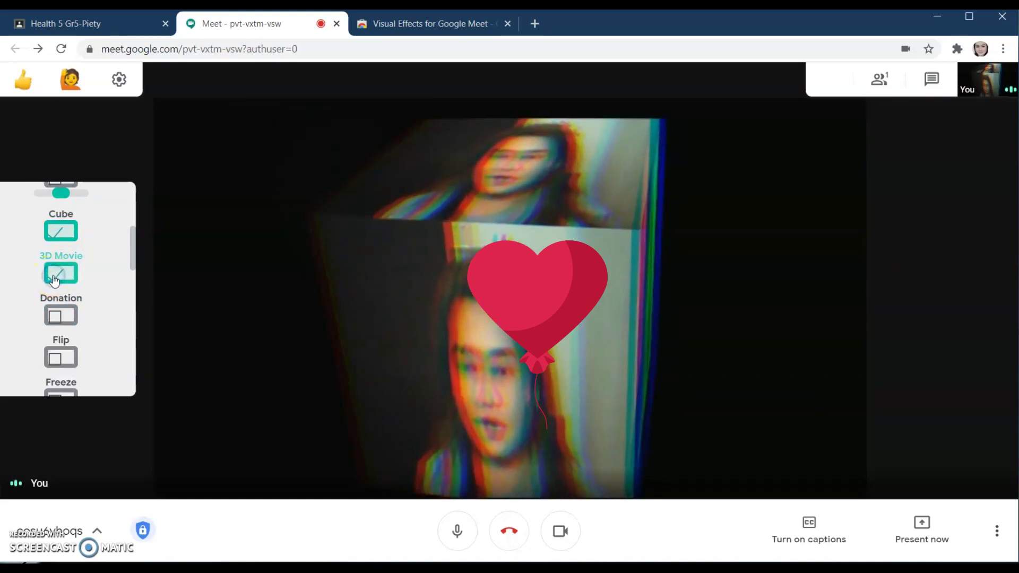
click(59, 240)
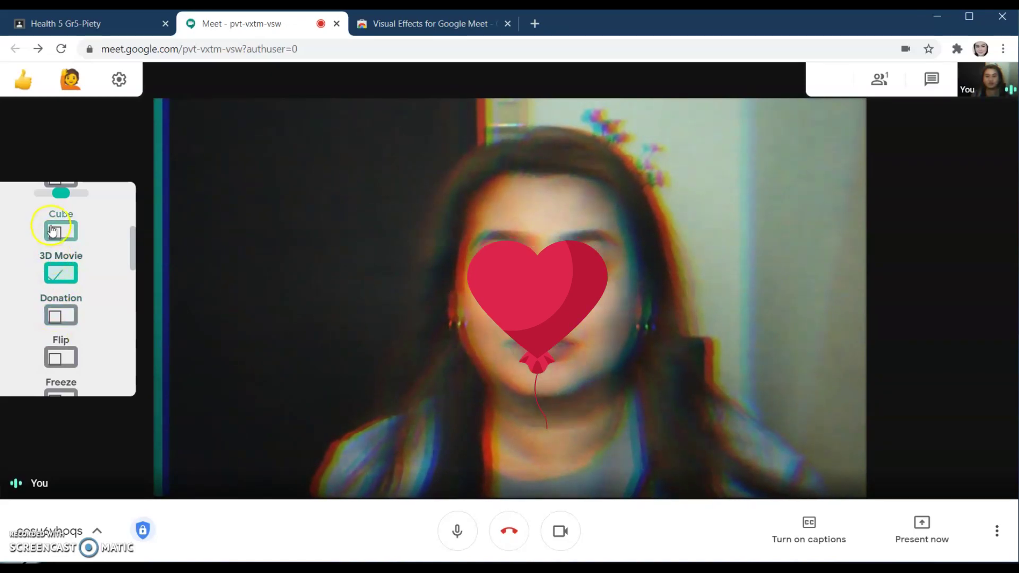
click(56, 277)
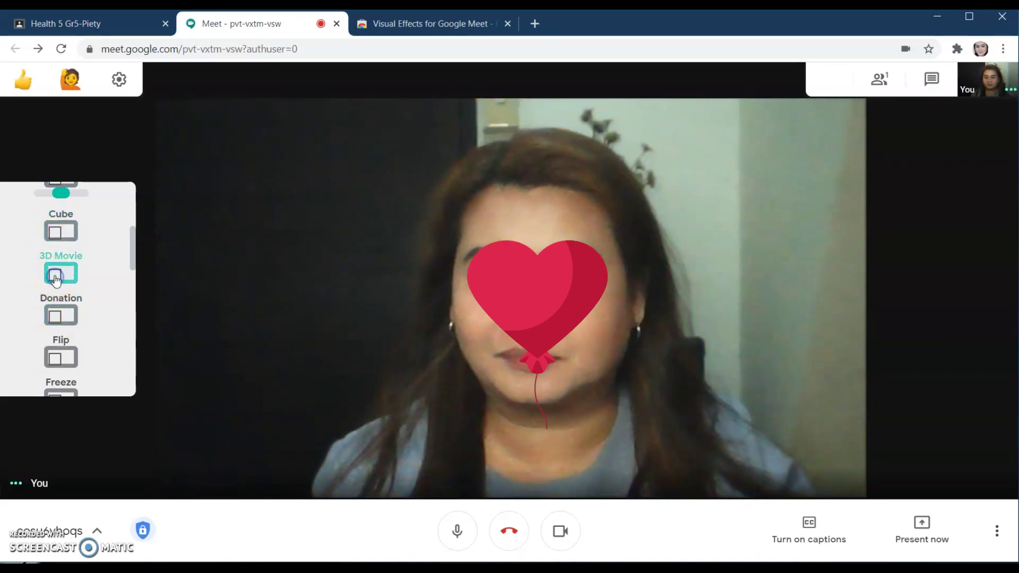
Step: Try the Donation text, Flip and Freeze effects, and turn Inverse off
click(57, 318)
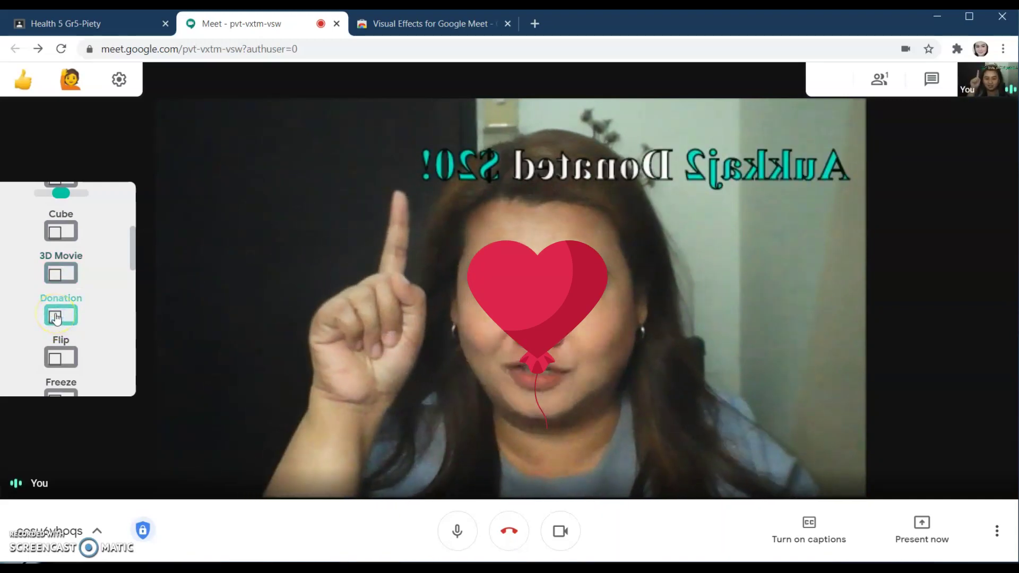
click(59, 362)
click(58, 363)
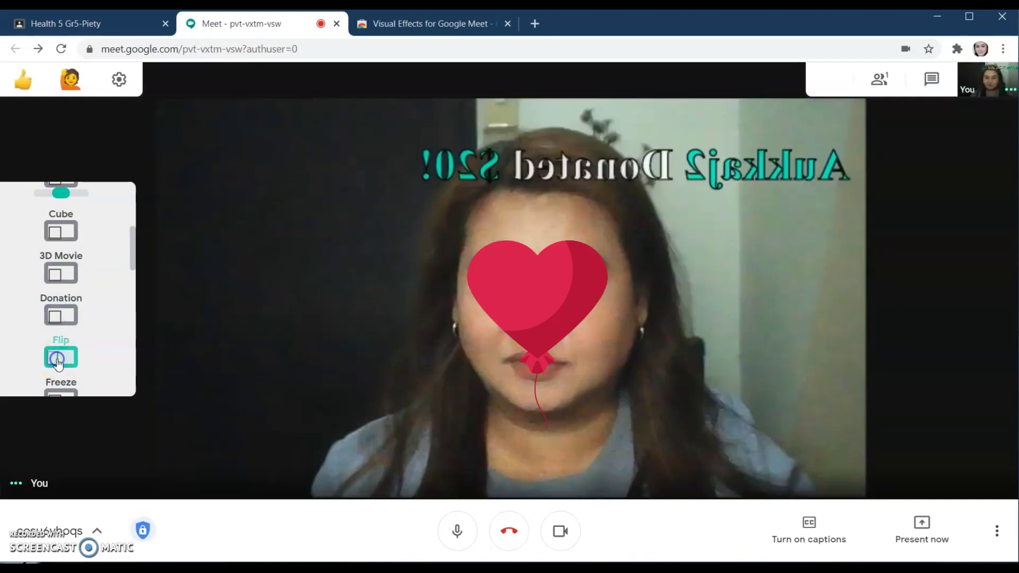
scroll(58, 340, down, 3)
click(57, 259)
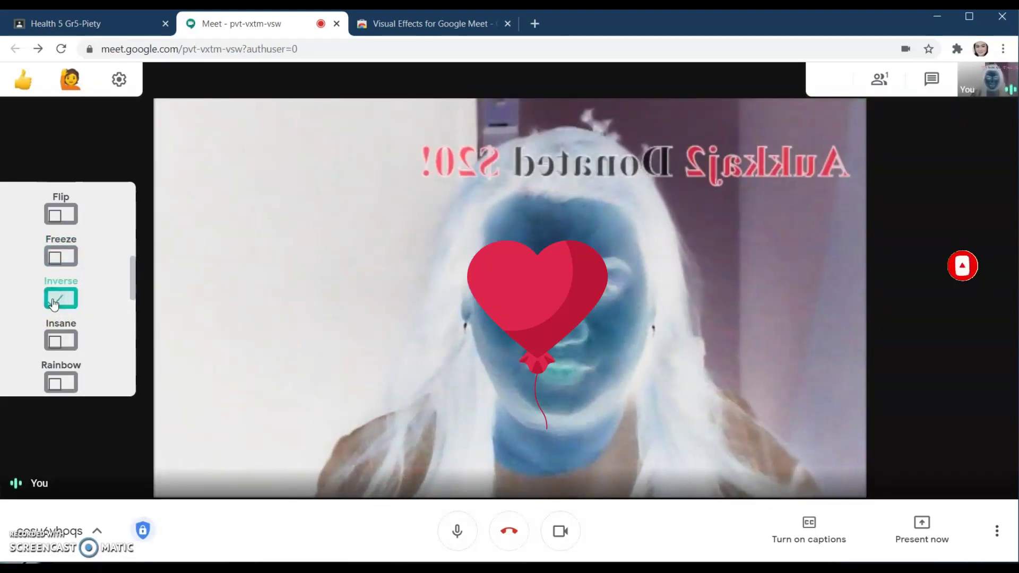
click(53, 301)
scroll(53, 297, up, 5)
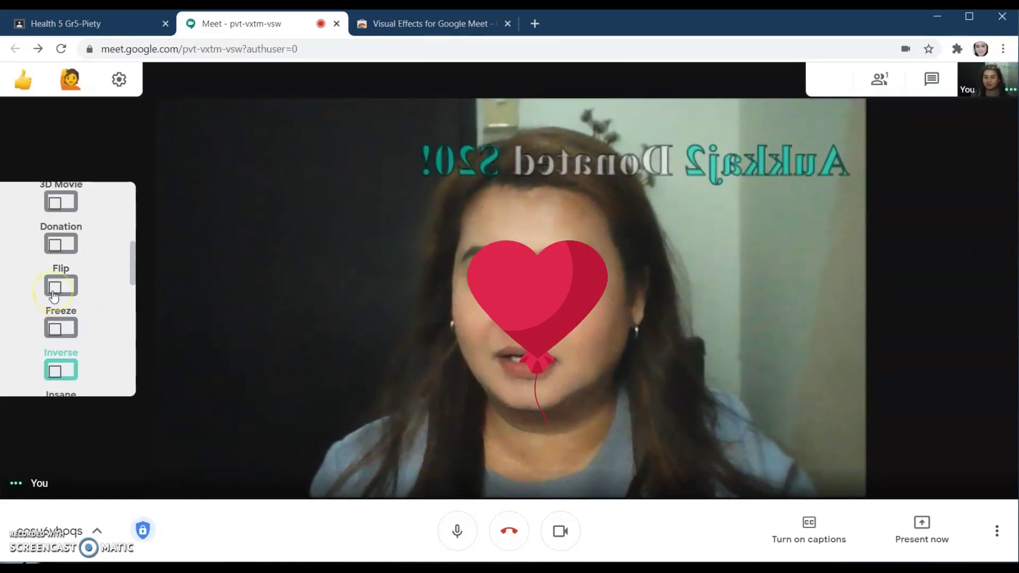
Step: Switch on Insane, then Rainbow, ending with the camera video pixelated
scroll(53, 295, down, 6)
click(54, 274)
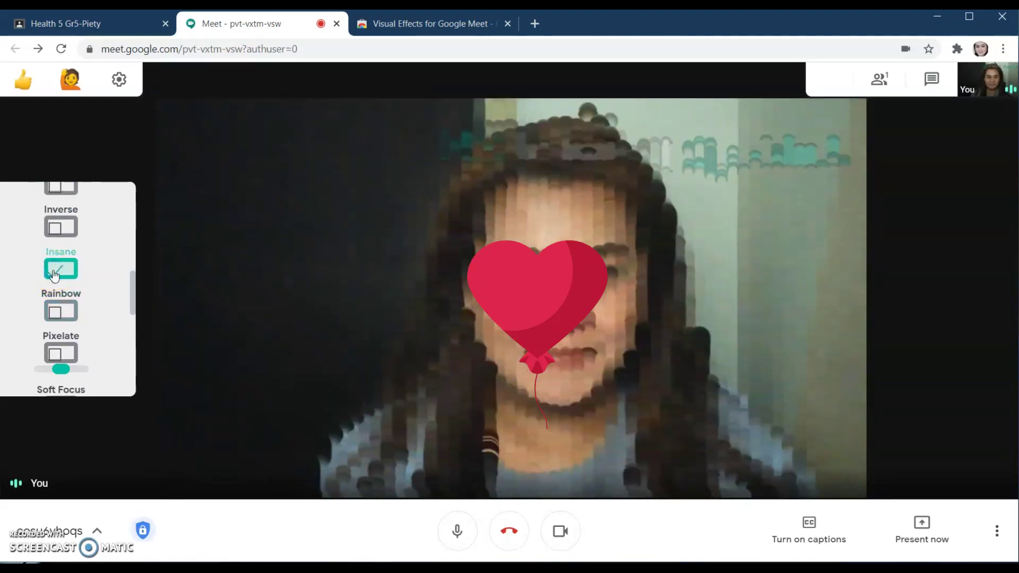
click(58, 313)
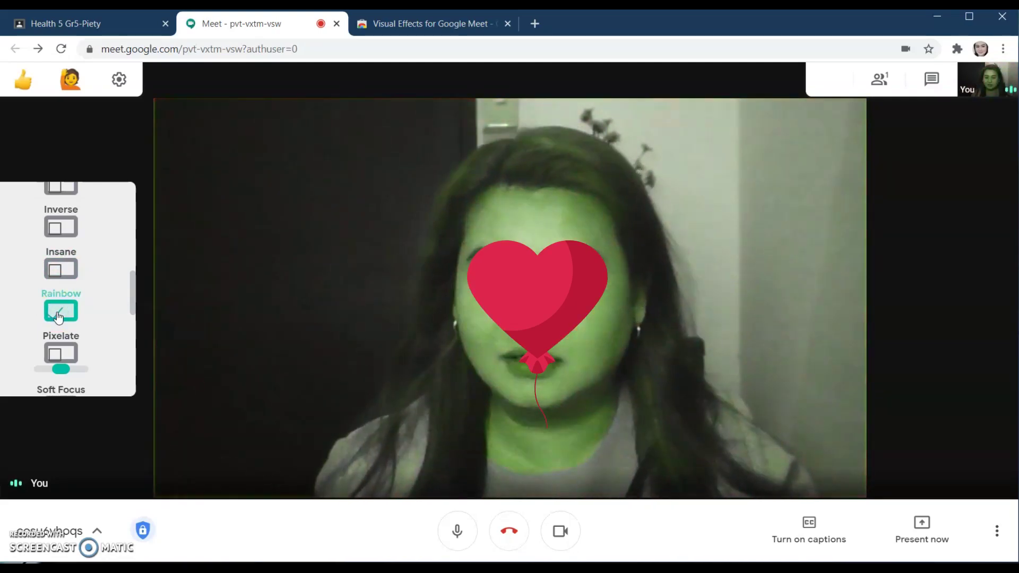
click(57, 356)
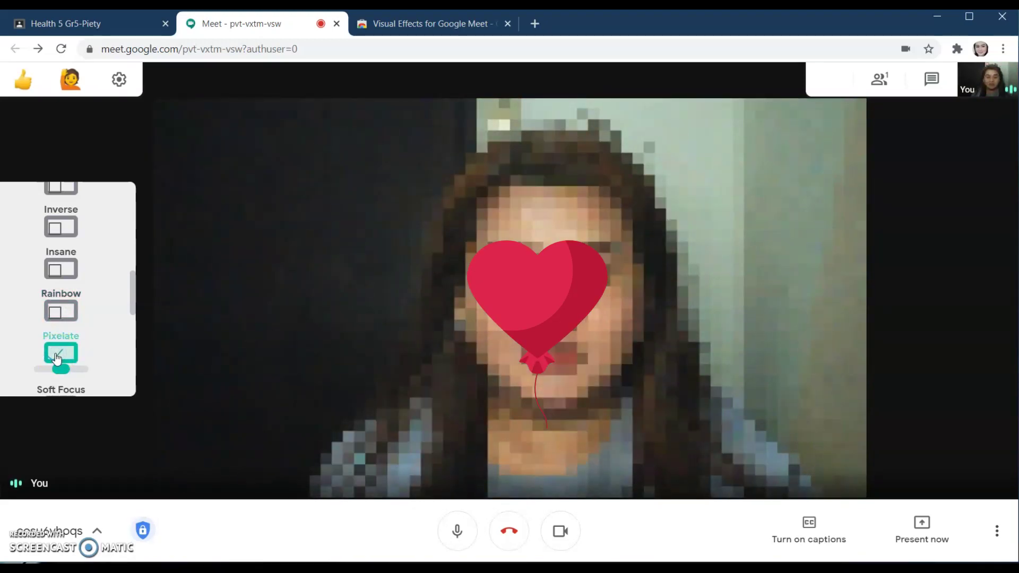
scroll(58, 359, down, 3)
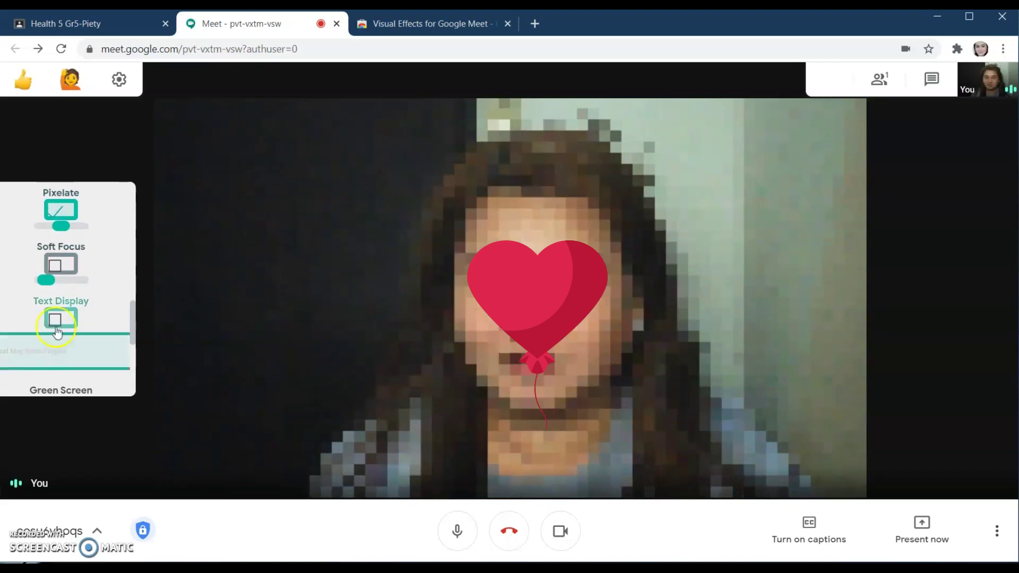
Step: Try Soft Focus with a stronger setting, then turn it off
click(57, 211)
click(55, 267)
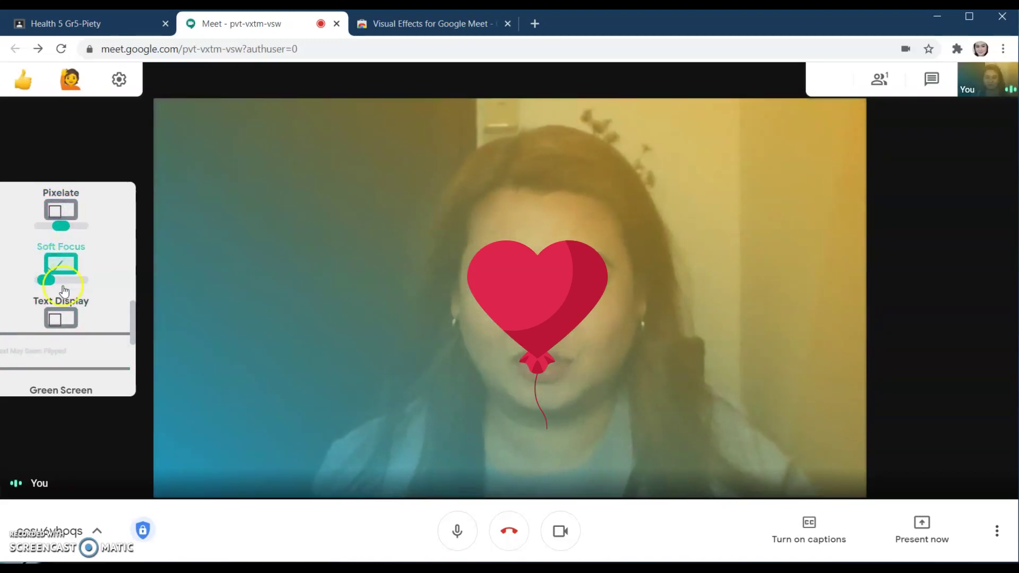
drag(49, 286, 65, 288)
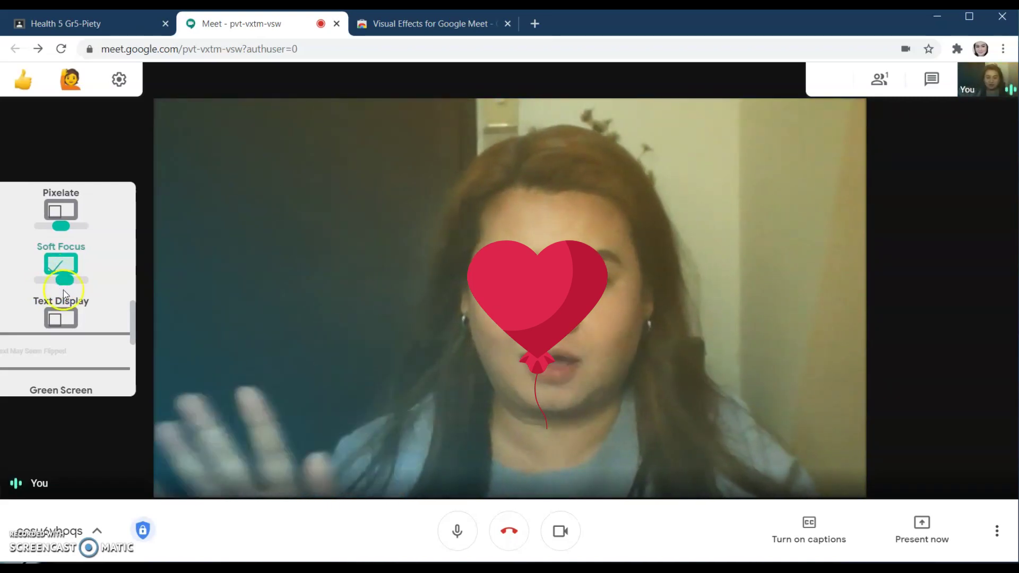
click(56, 328)
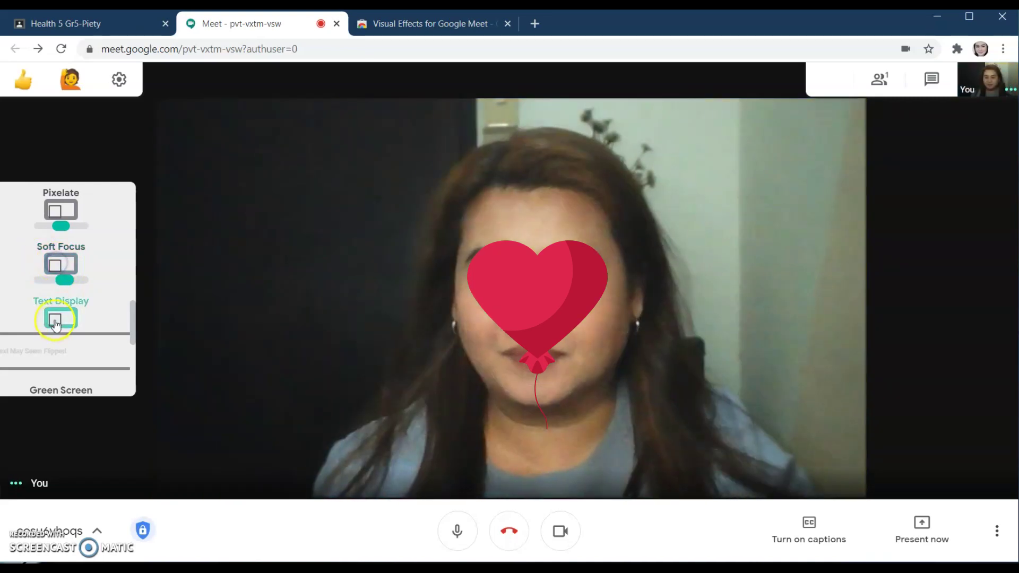
Step: Enable Text Display and type a custom caption to overlay on the video
click(56, 321)
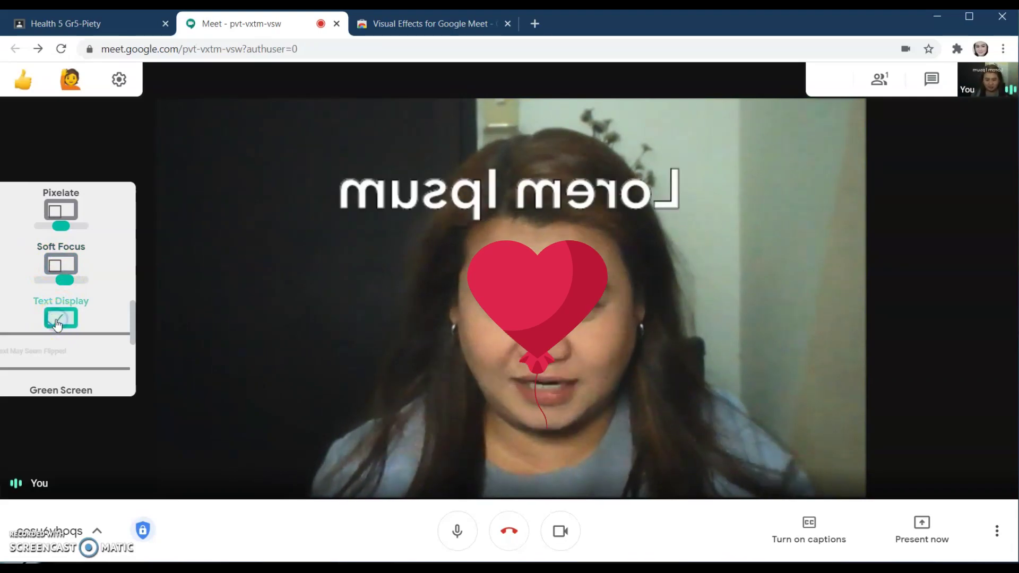
click(39, 356)
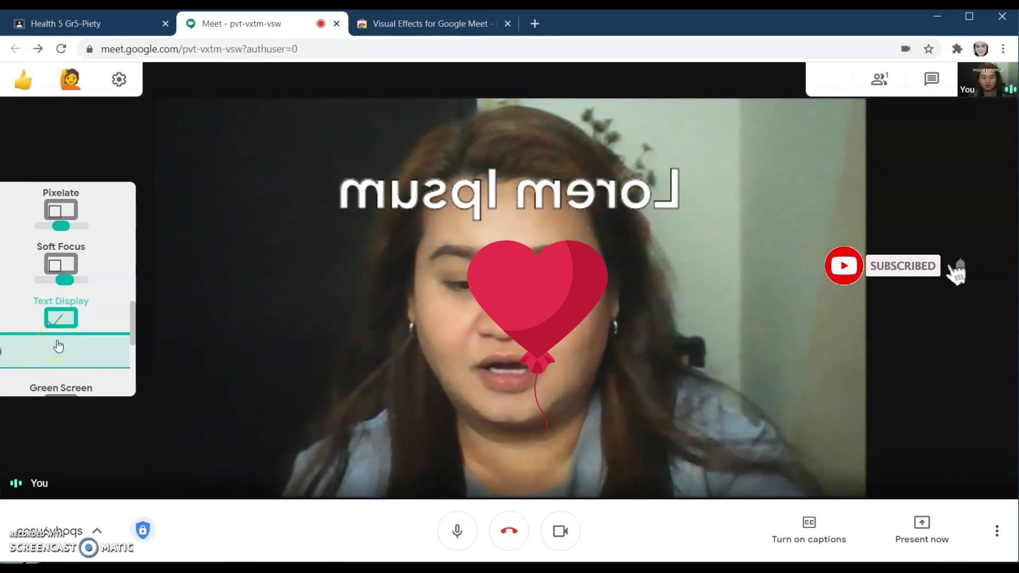
text(maestra shee)
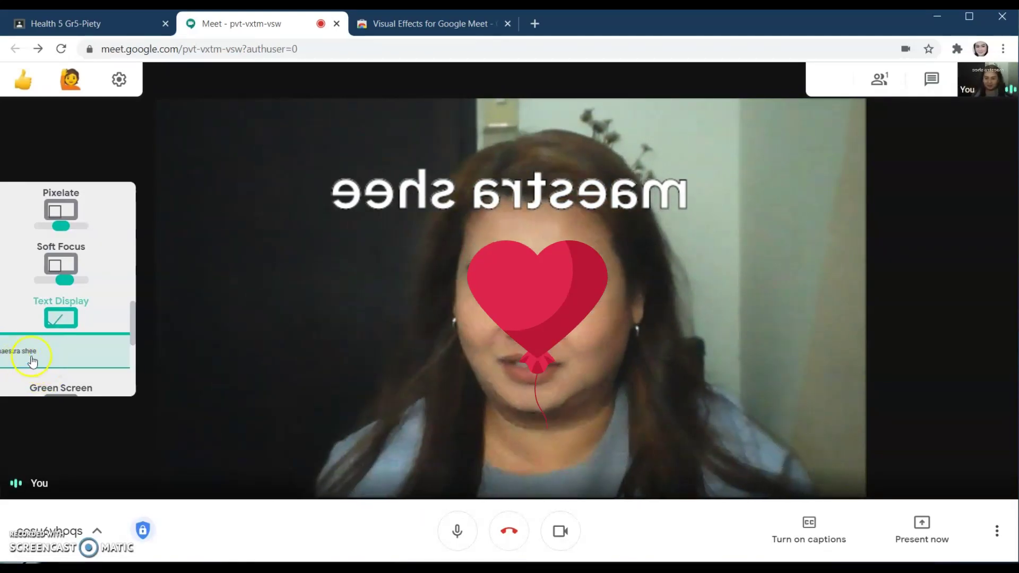
scroll(48, 350, down, 2)
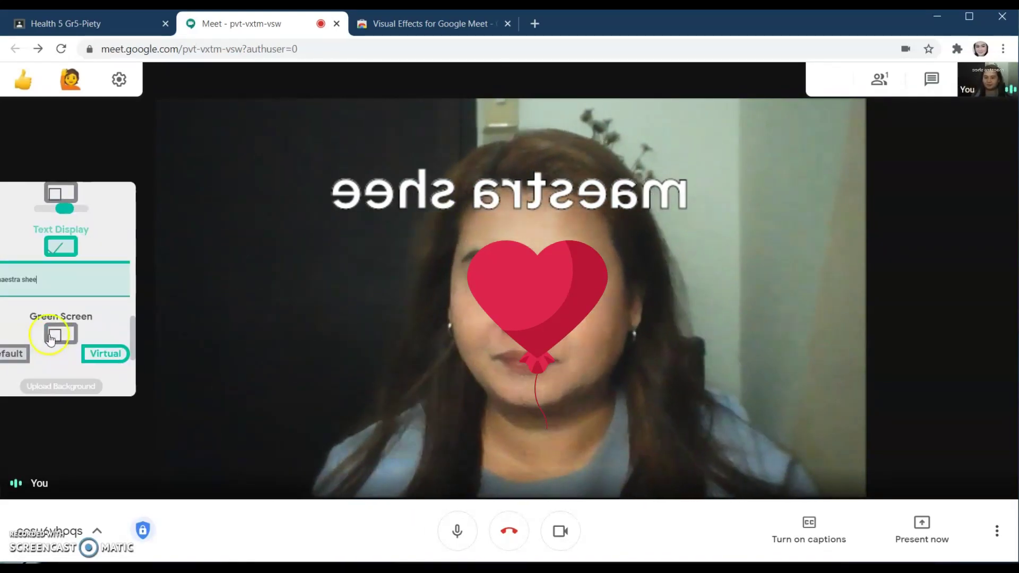
Step: Turn off Text Display, upload the crowd-and-crane photo from Downloads, and enable Green Screen
click(55, 247)
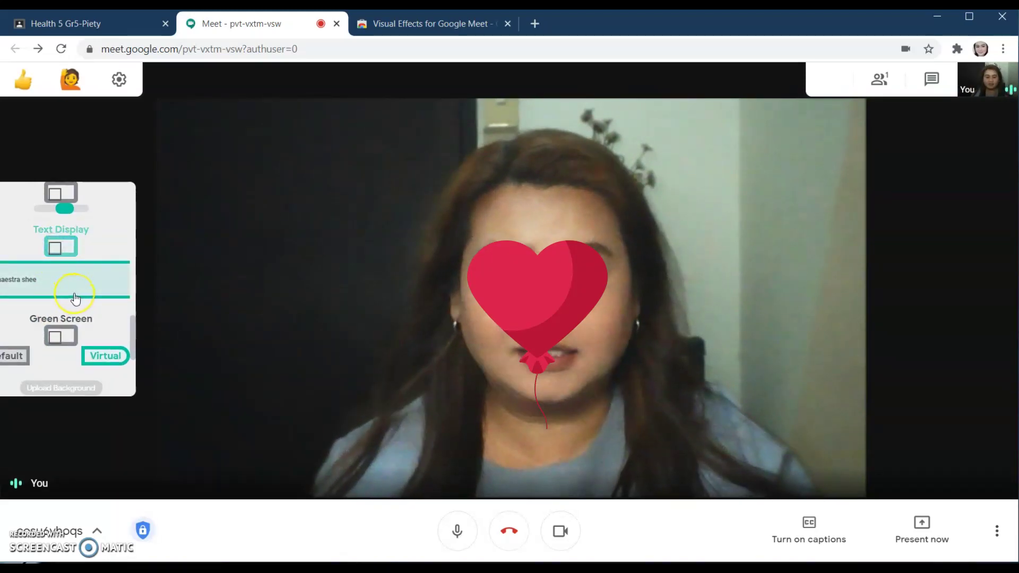
scroll(76, 299, down, 2)
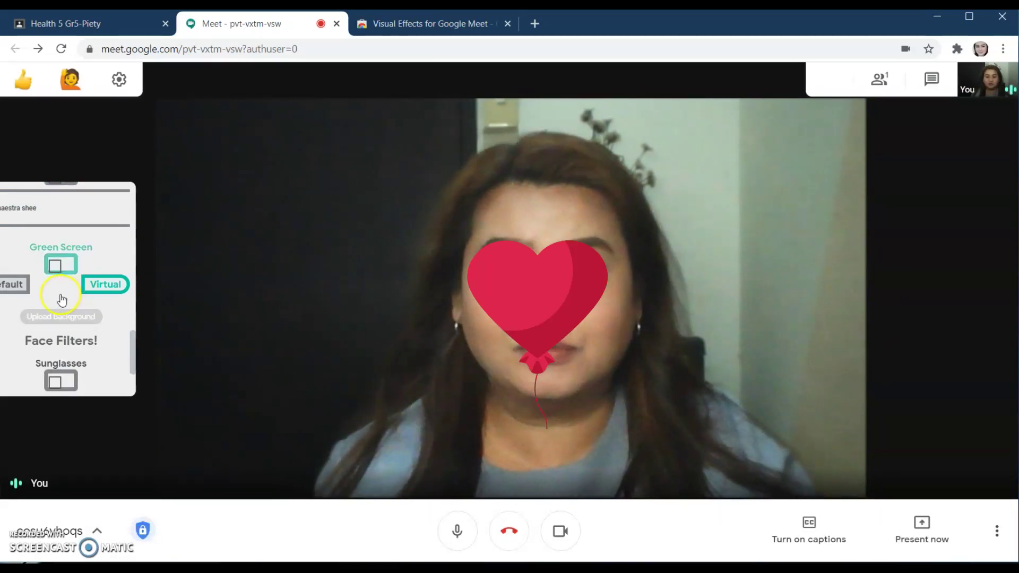
click(53, 322)
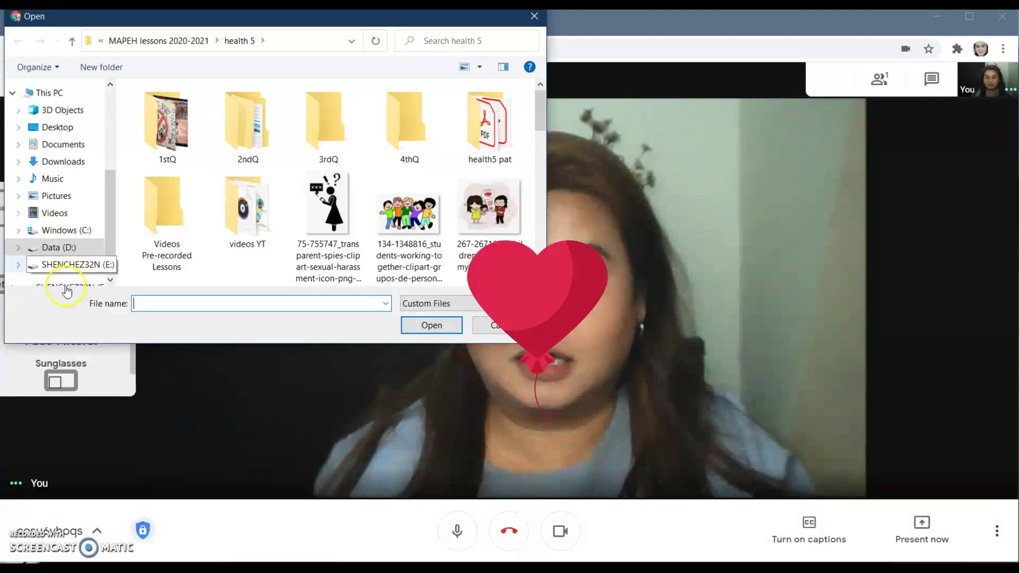
click(62, 161)
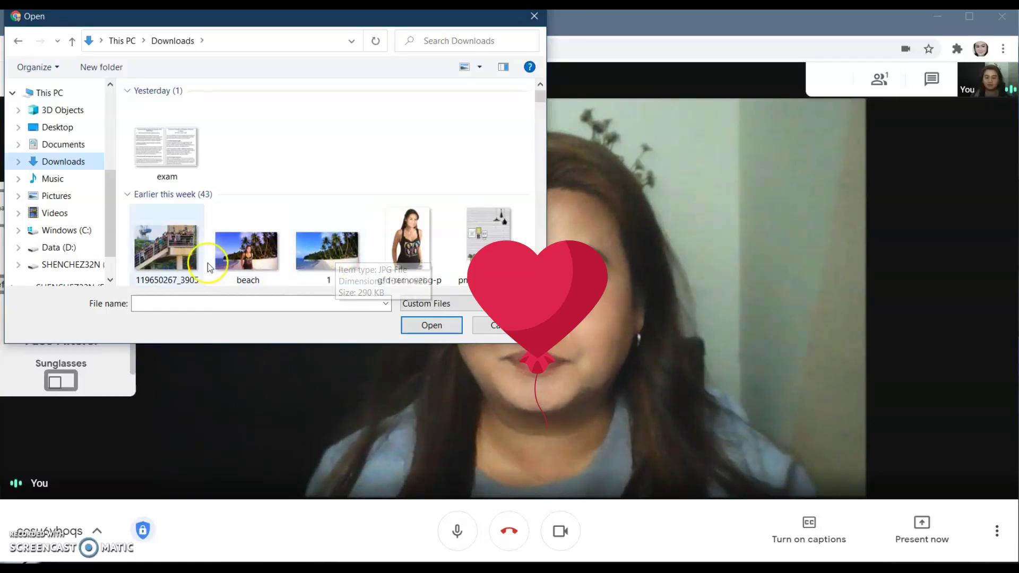
click(185, 259)
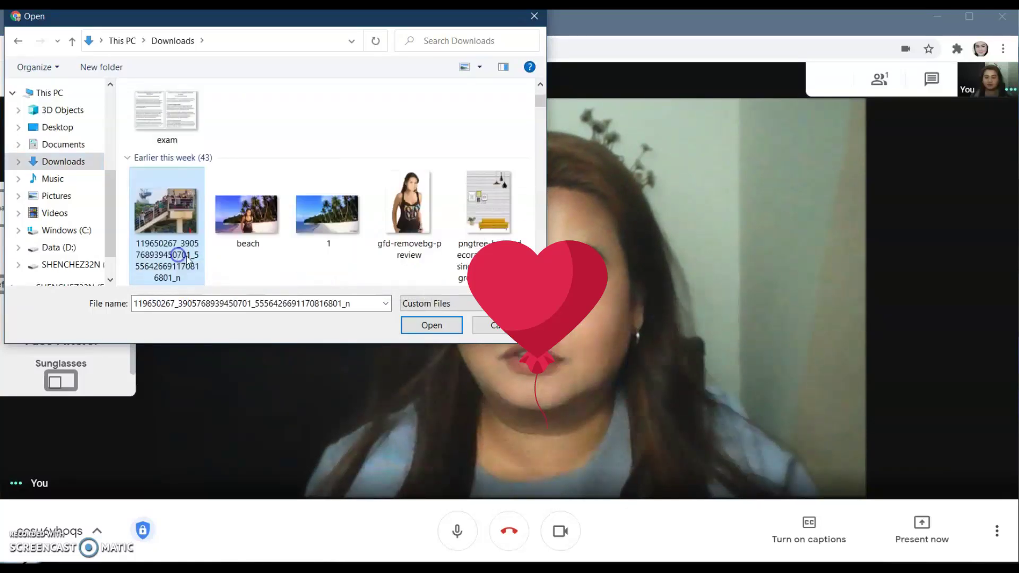
click(428, 325)
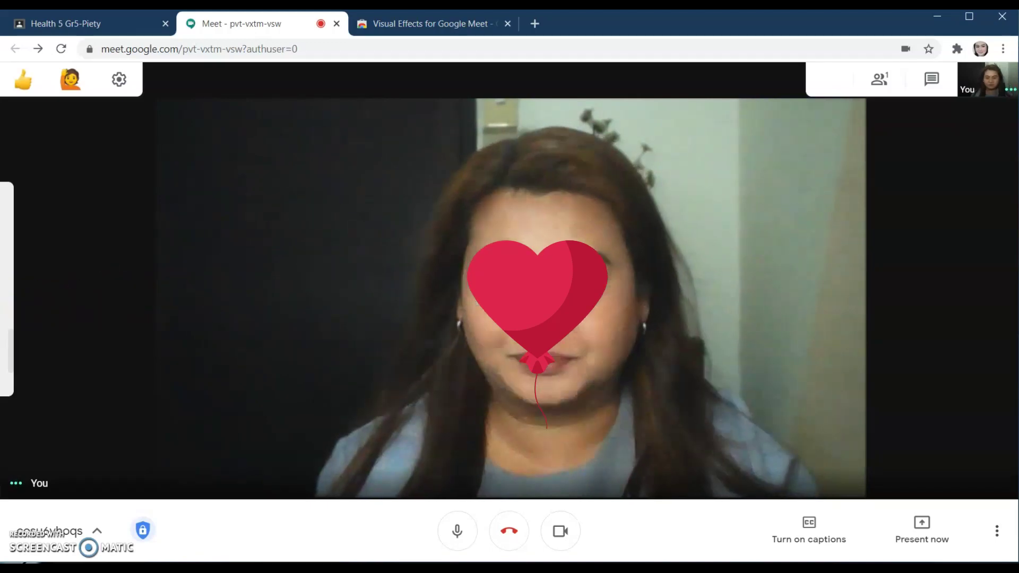
mouse_move(16, 308)
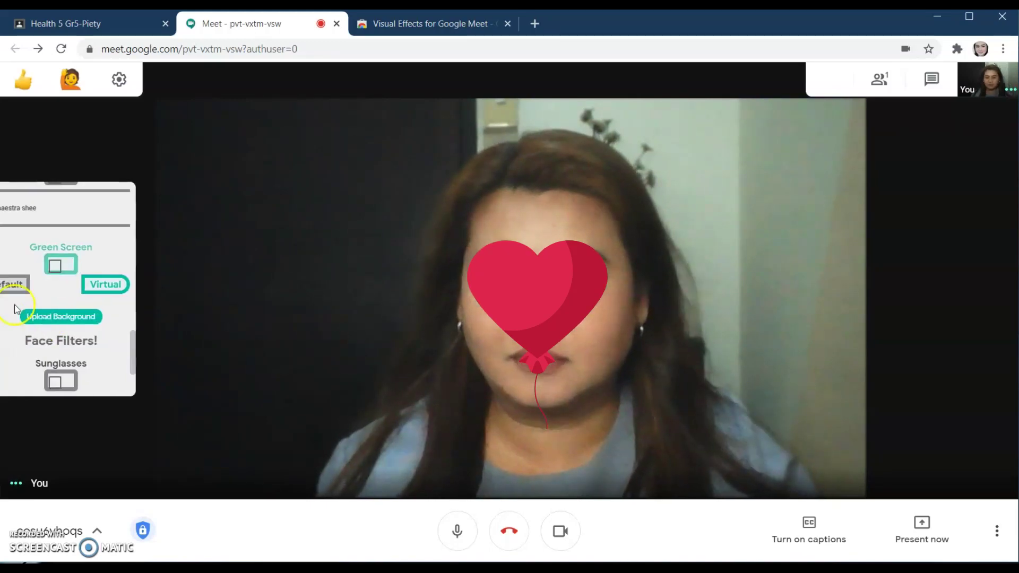
click(55, 270)
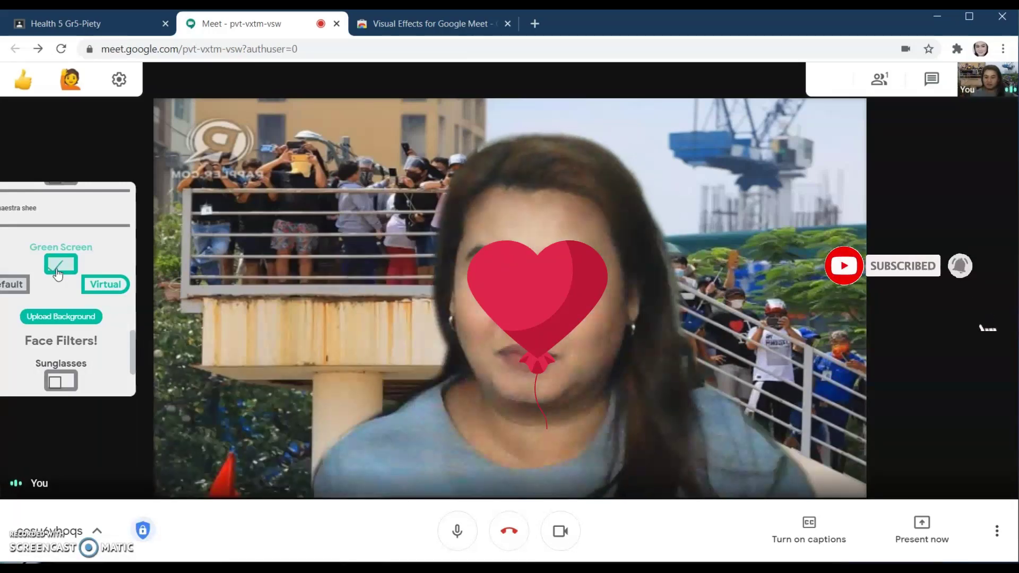
Step: Upload the beach picture as the virtual background
click(57, 318)
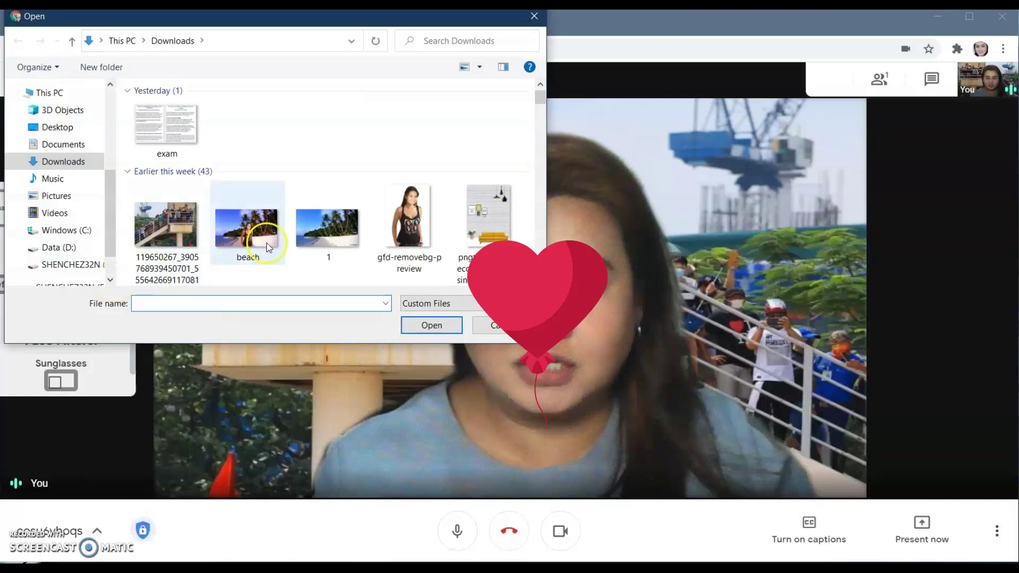
click(326, 228)
click(431, 325)
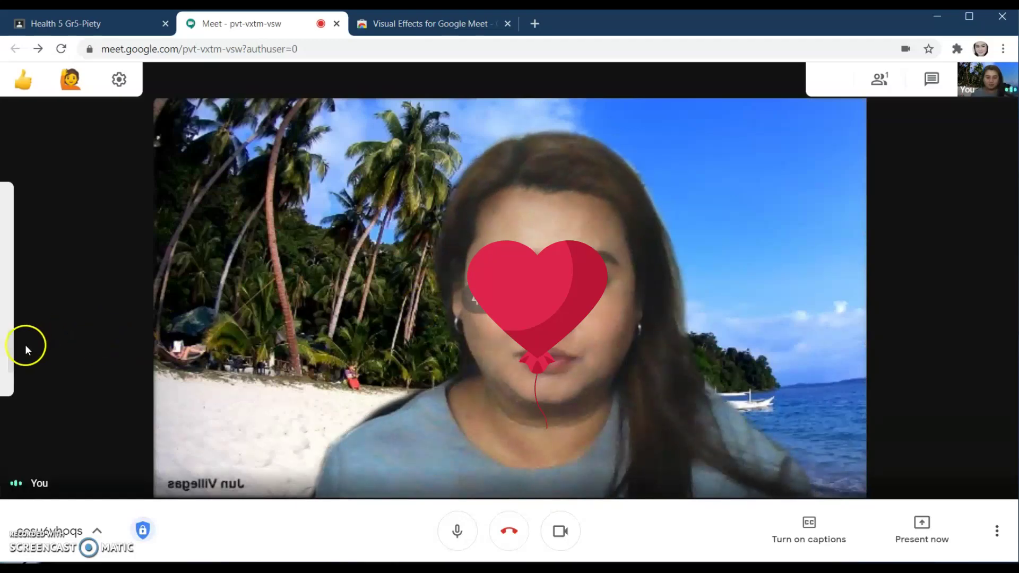
Step: Upload the cartoon living-room picture from Downloads as the new background
mouse_move(11, 366)
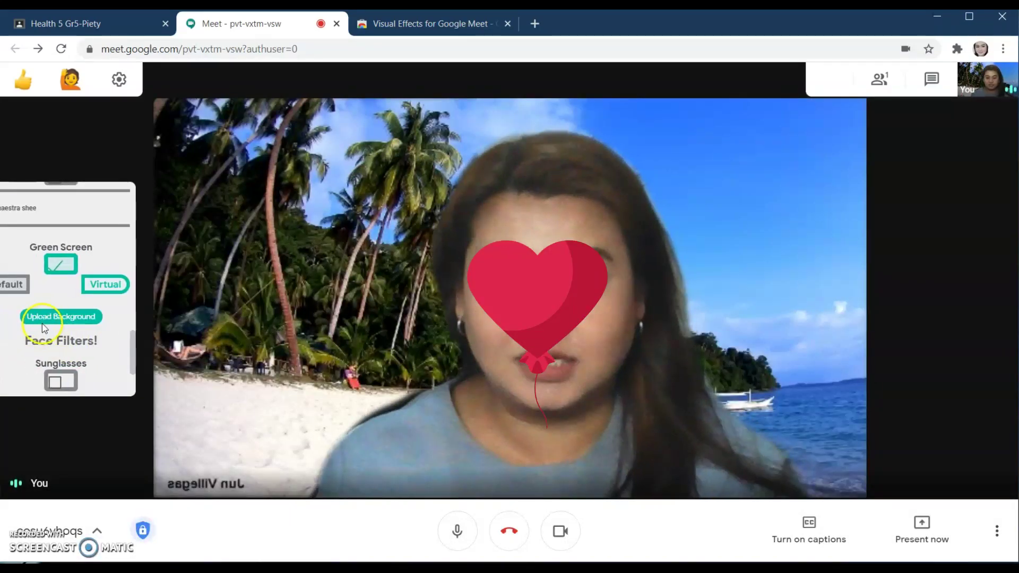
click(46, 323)
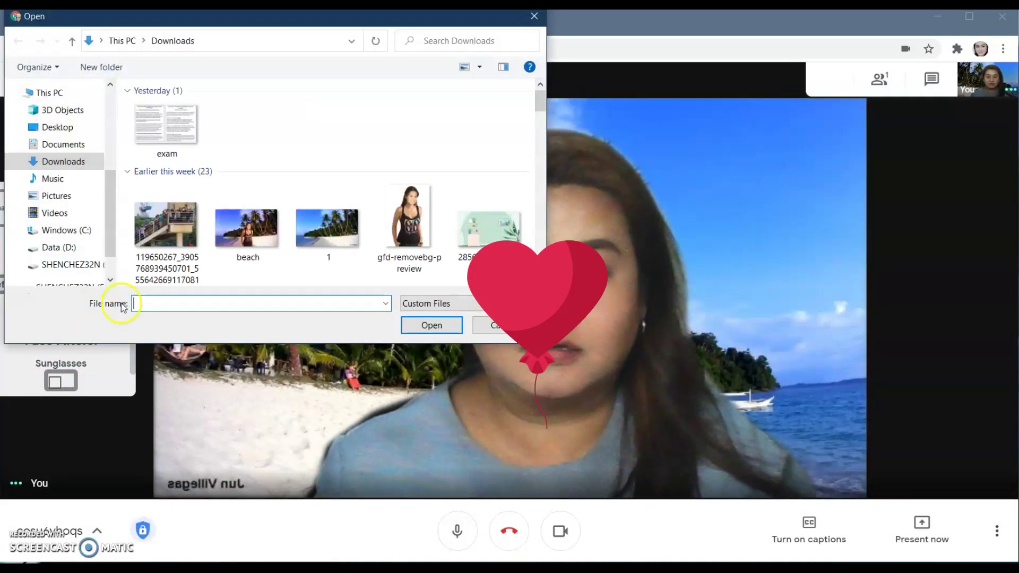
click(310, 233)
scroll(311, 233, down, 2)
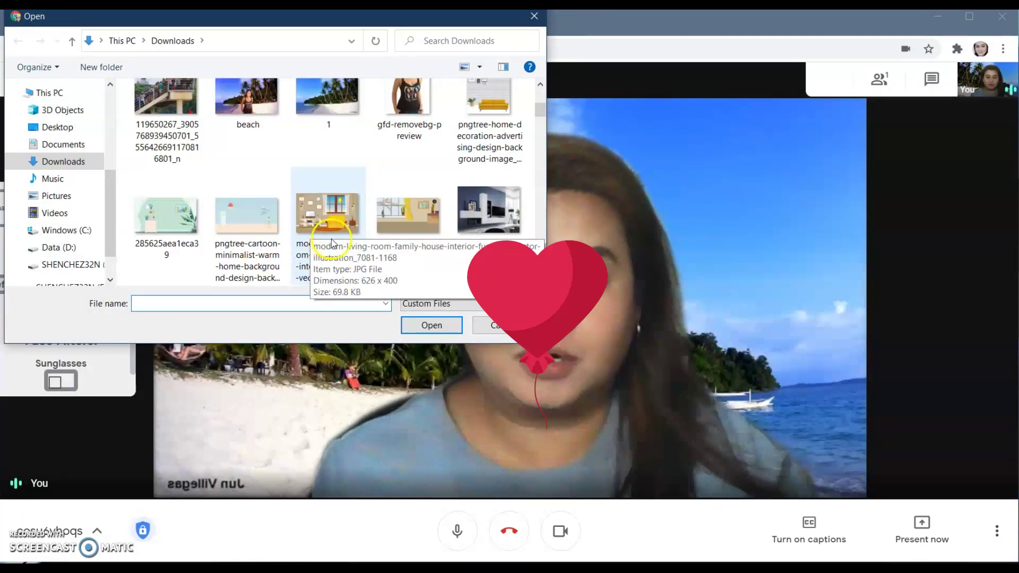
click(333, 229)
click(432, 324)
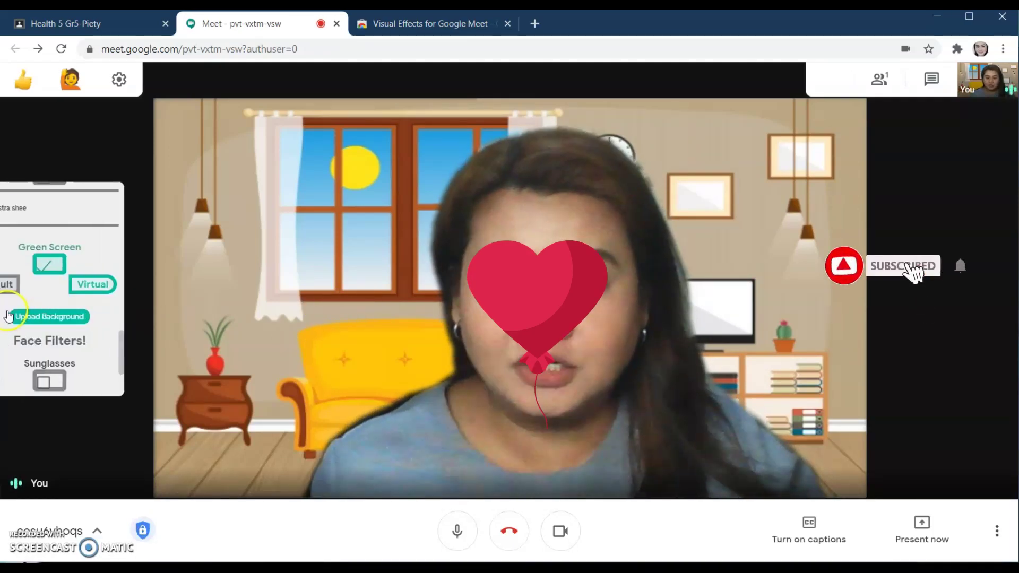
Step: Upload the room-girl-house-bedroom cartoon image from Downloads as the background
click(56, 318)
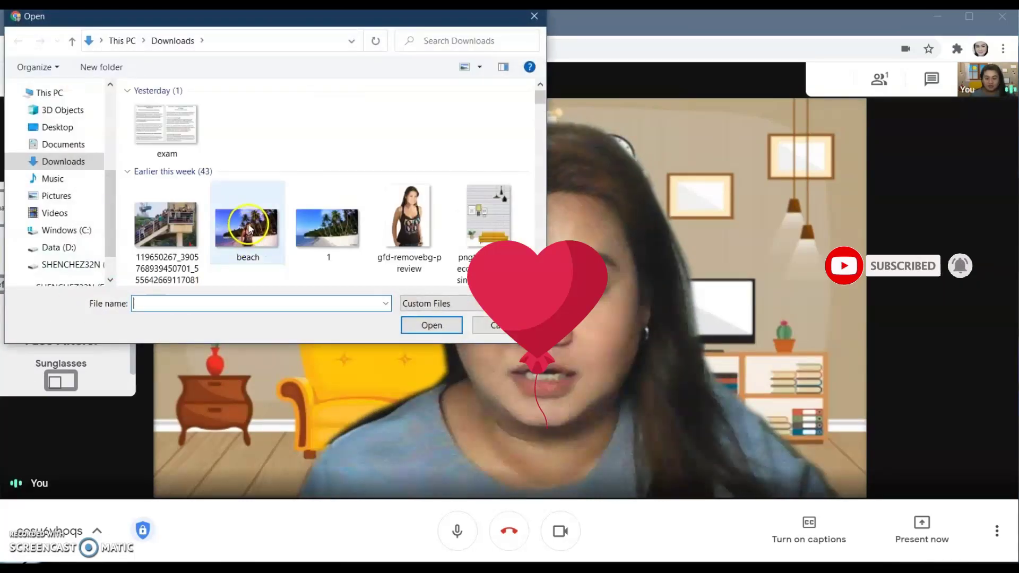
scroll(250, 222, down, 3)
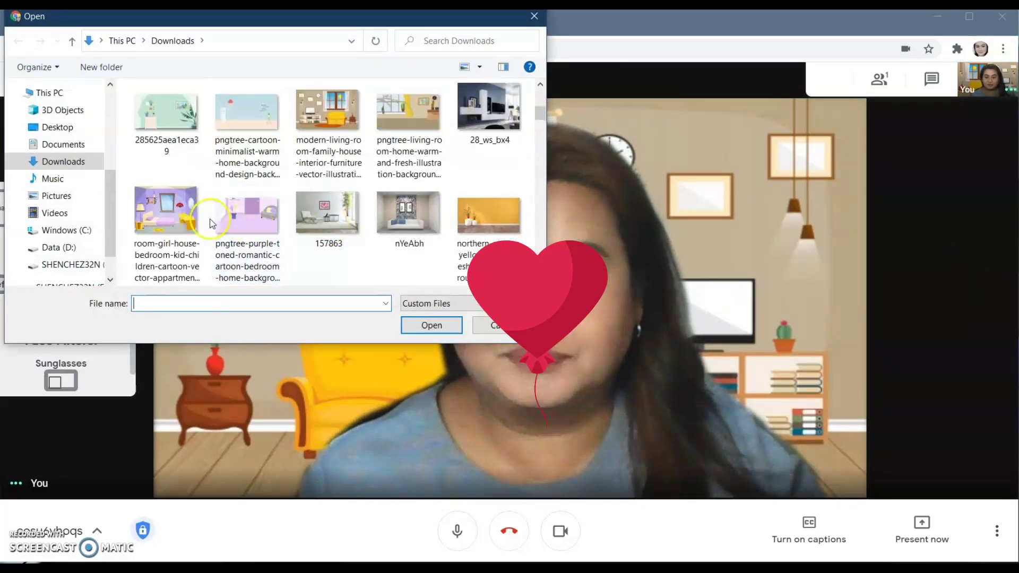
click(174, 226)
click(431, 325)
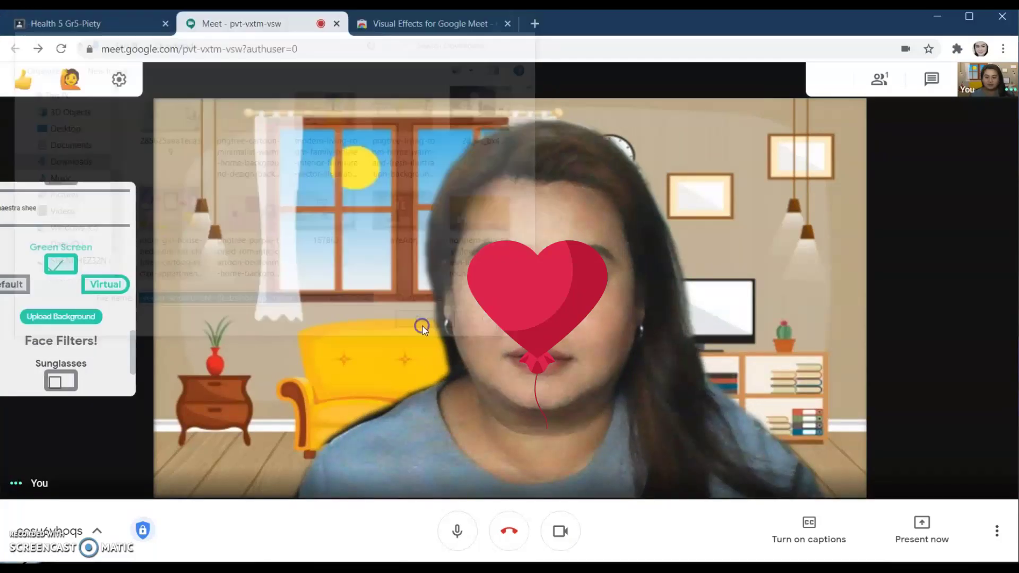